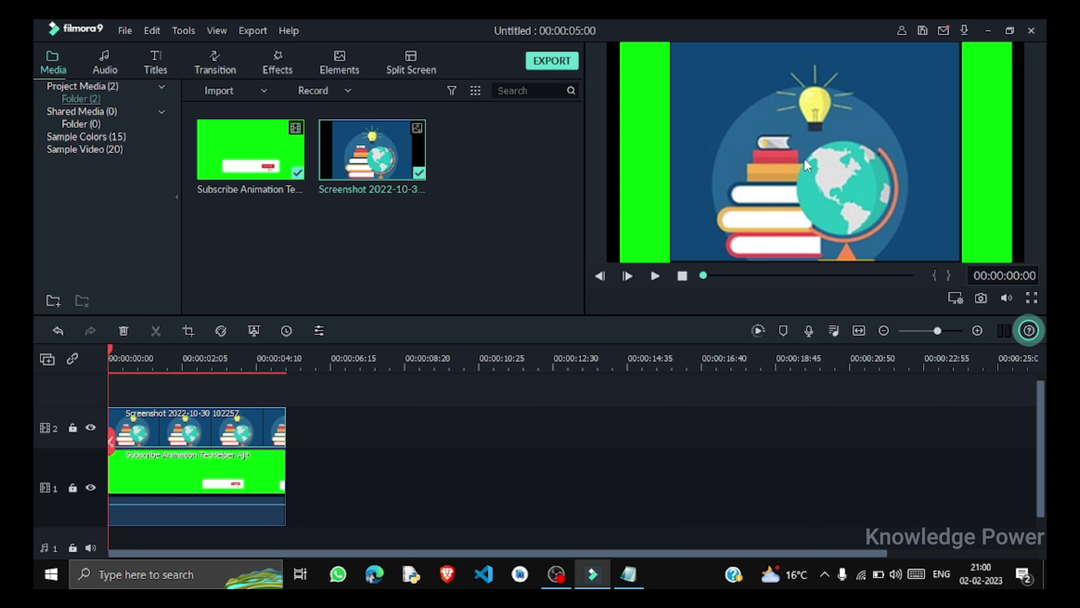
Shrink the books-and-globe picture to a small logo and place it at the left end of the white subscribe bar
{"action": "left_click", "coordinate": [814, 161]}
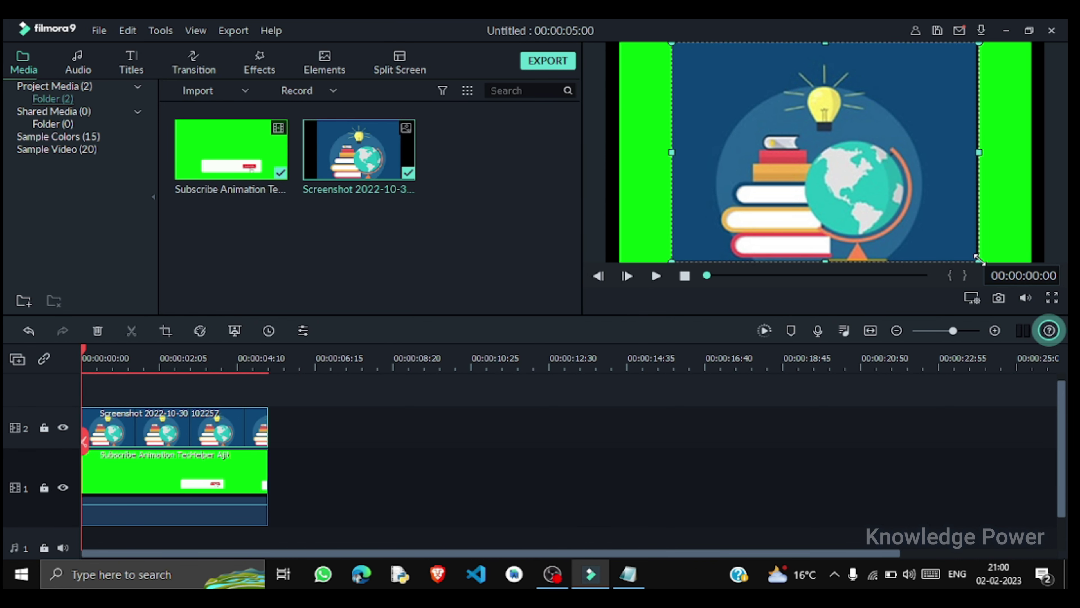
{"action": "left_click_drag", "start_coordinate": [978, 259], "coordinate": [754, 100]}
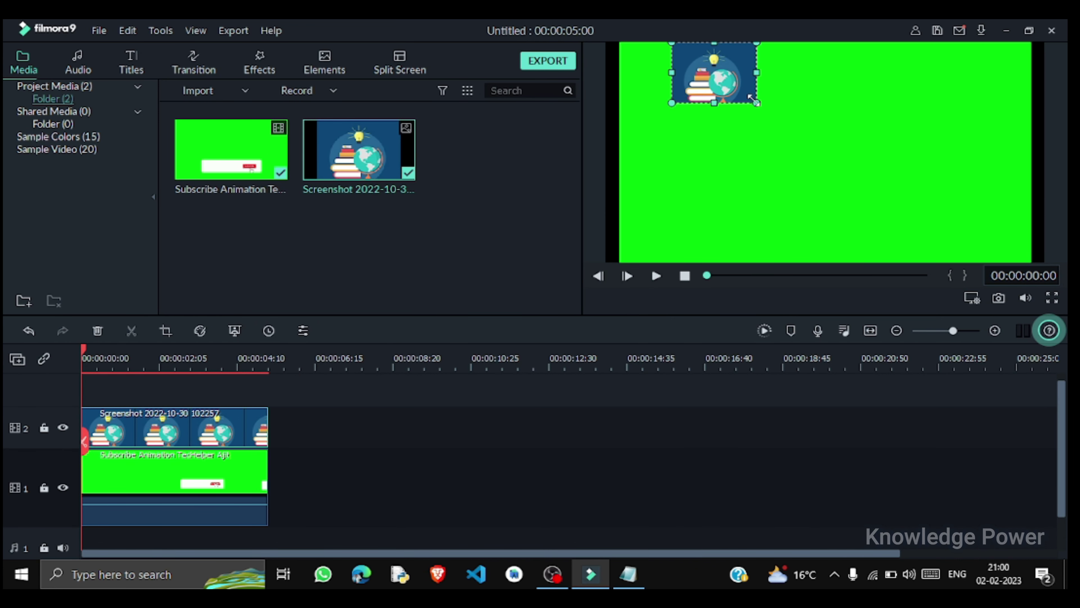
{"action": "key", "text": "space"}
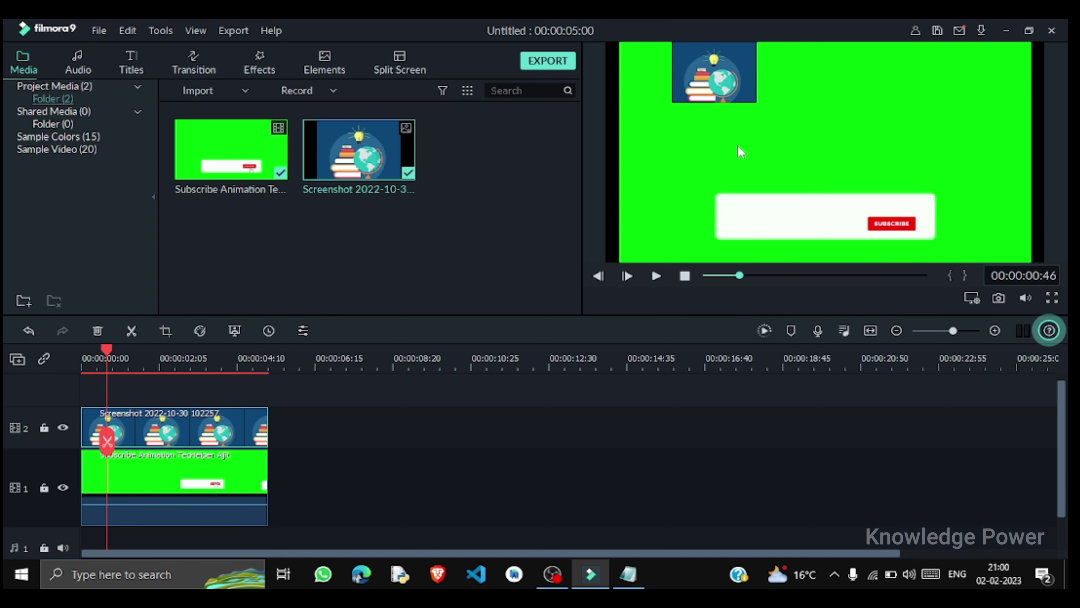
{"action": "left_click_drag", "start_coordinate": [712, 61], "coordinate": [731, 187]}
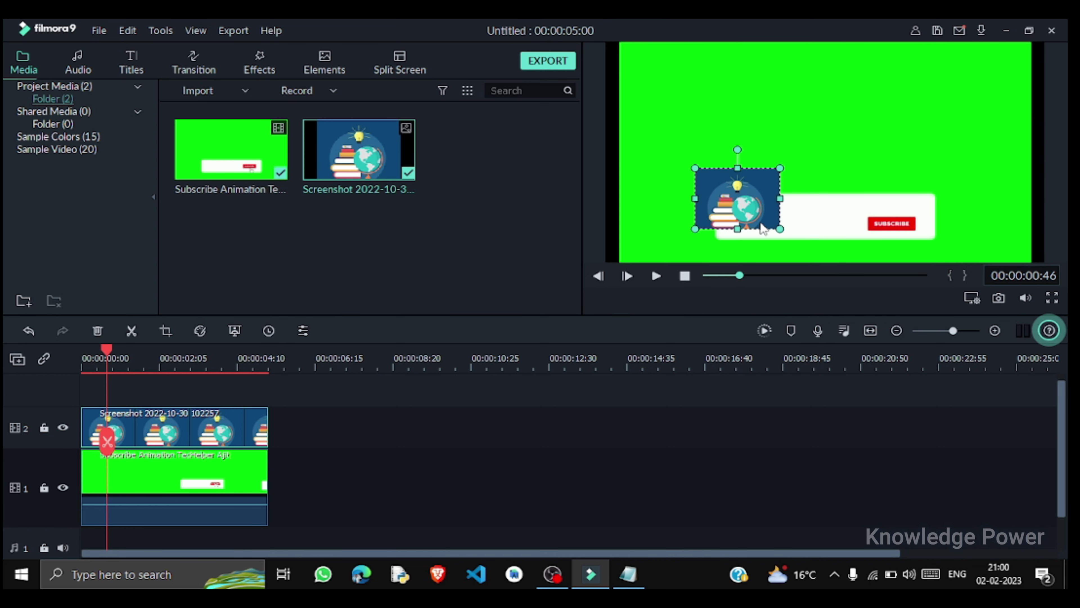
{"action": "mouse_move", "coordinate": [781, 228]}
{"action": "left_mouse_down"}
{"action": "mouse_move", "coordinate": [718, 193]}
{"action": "mouse_move", "coordinate": [764, 232]}
{"action": "left_mouse_up"}
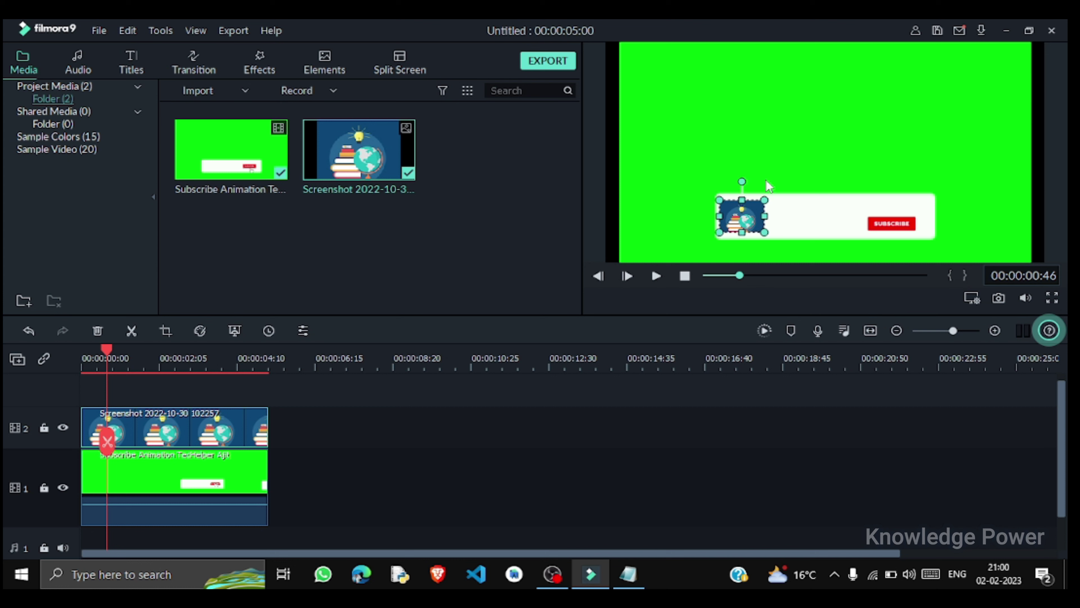
{"action": "double_click", "coordinate": [772, 170]}
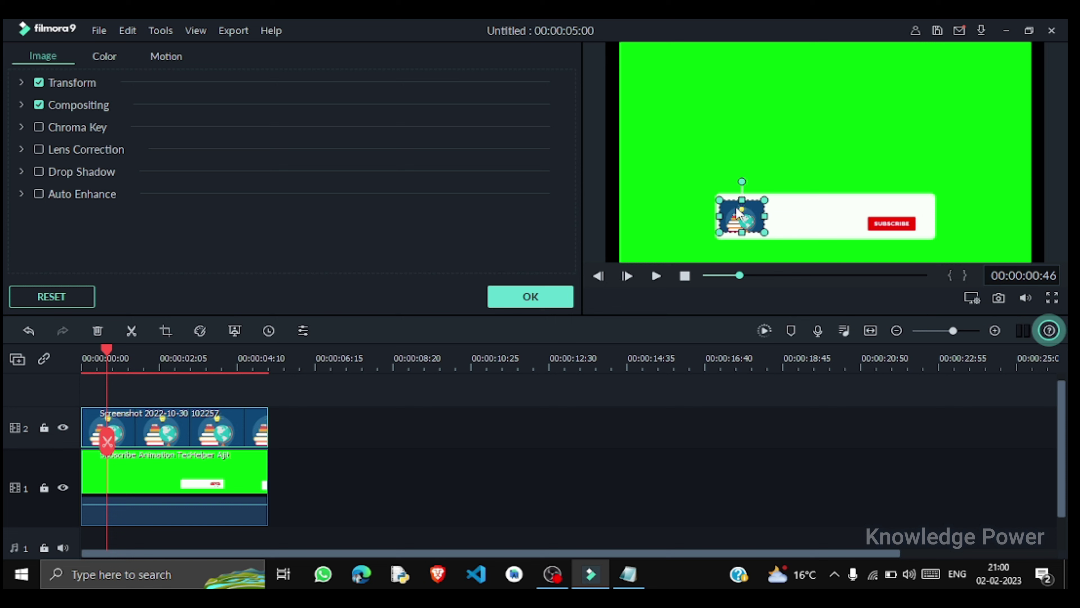
{"action": "left_click", "coordinate": [799, 222]}
{"action": "left_click", "coordinate": [559, 299]}
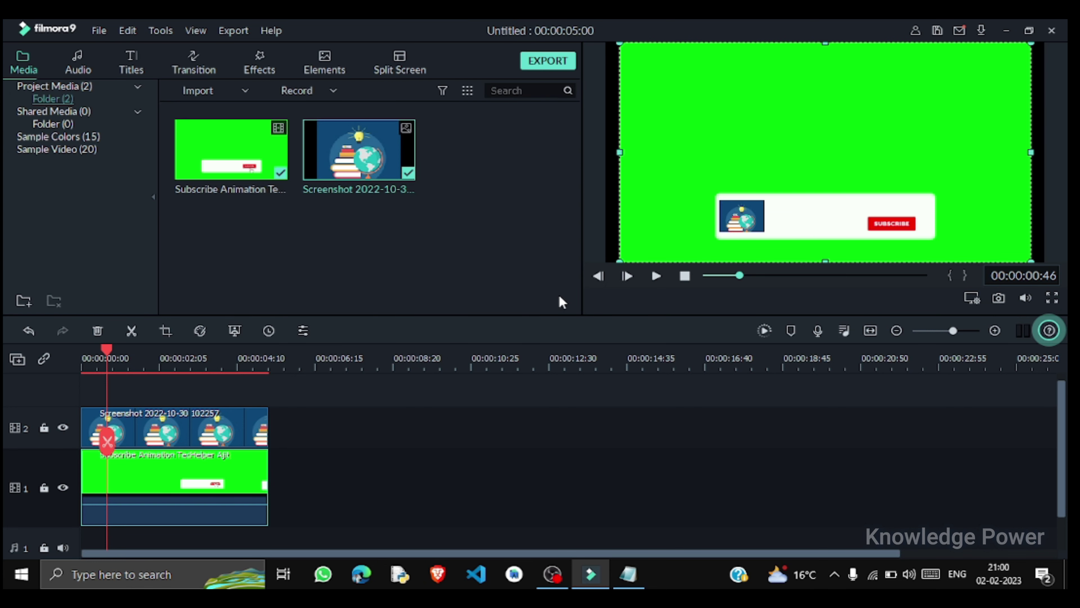
{"action": "left_click", "coordinate": [748, 214]}
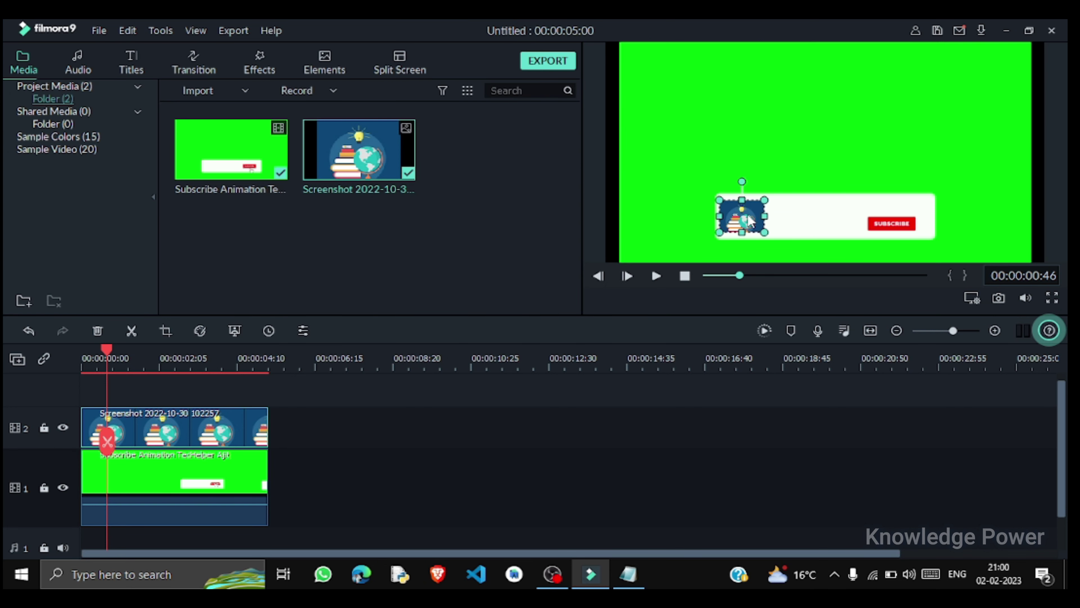
{"action": "key", "text": "space"}
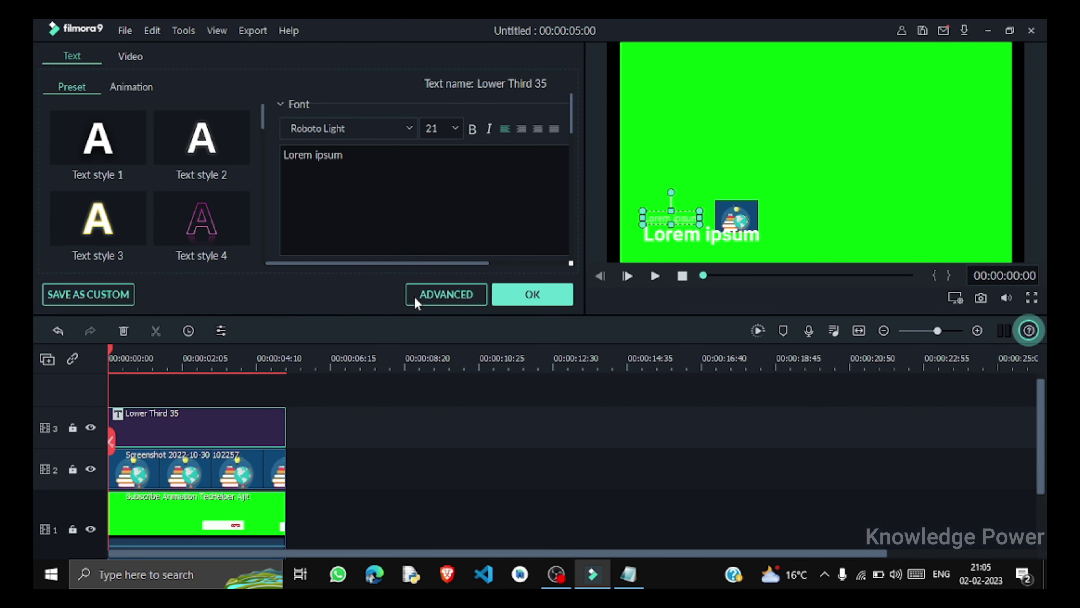
Open the lower-third title for advanced text editing and replace its small upper placeholder with "Knowledge Power"
{"action": "left_click", "coordinate": [414, 297]}
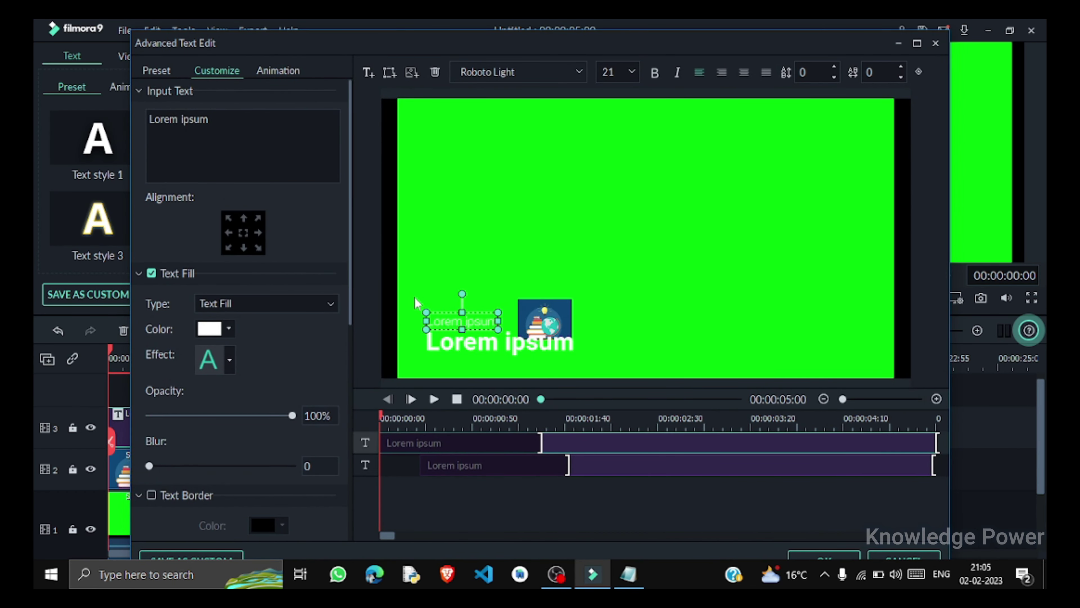
{"action": "key", "text": "space"}
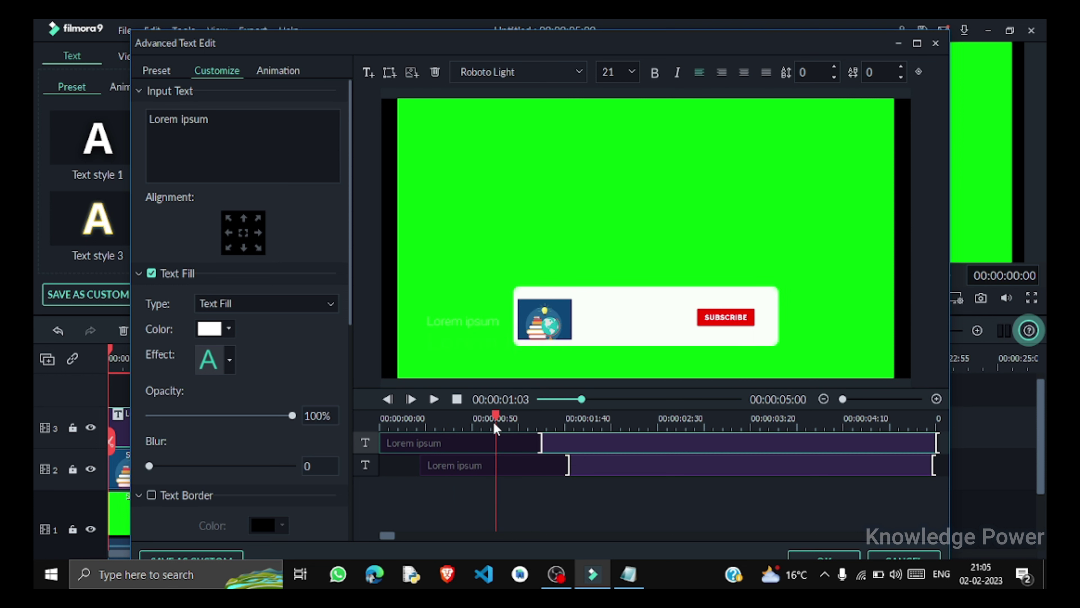
{"action": "left_click", "coordinate": [481, 320]}
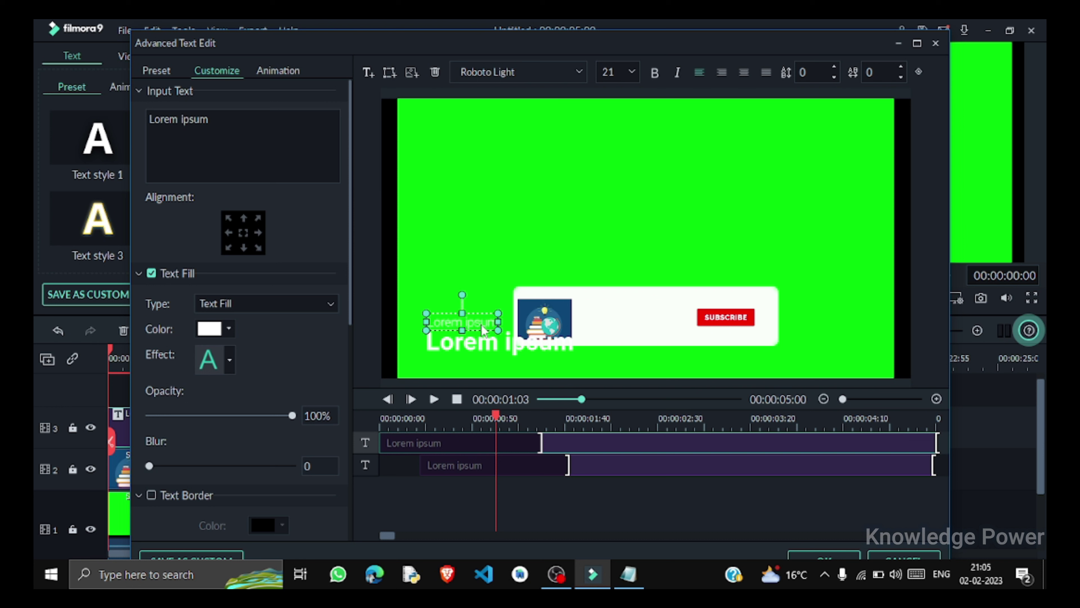
{"action": "key", "text": "BackSpace"}
{"action": "key", "text": "BackSpace"}
{"action": "key", "text": "BackSpace"}
{"action": "key", "text": "BackSpace"}
{"action": "key", "text": "BackSpace"}
{"action": "key", "text": "BackSpace"}
{"action": "key", "text": "BackSpace"}
{"action": "key", "text": "BackSpace"}
{"action": "key", "text": "BackSpace"}
{"action": "key", "text": "BackSpace"}
{"action": "key", "text": "BackSpace"}
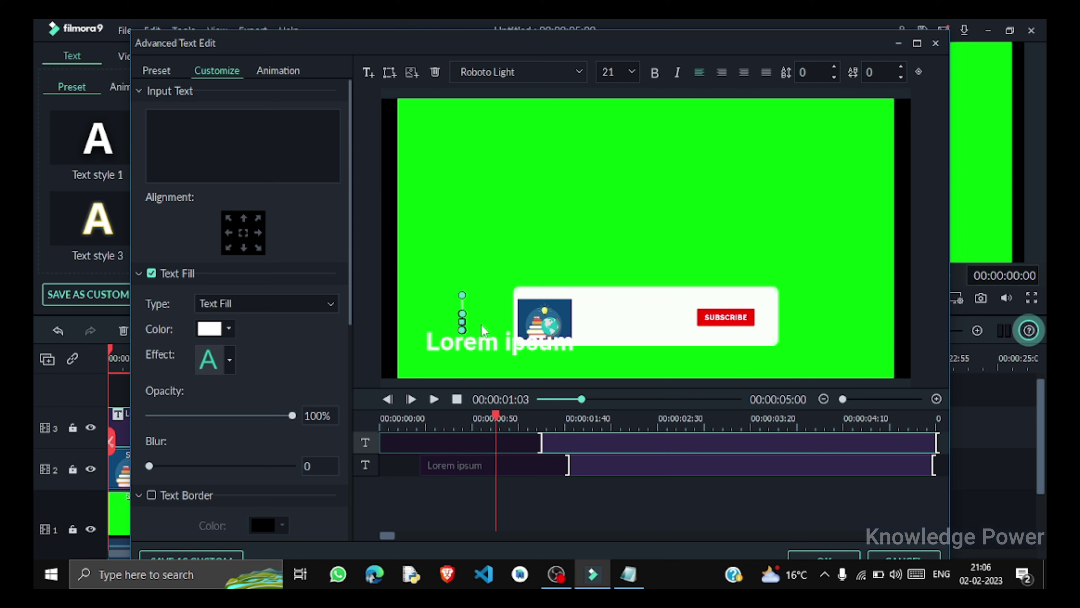
{"action": "type", "text": "Knowledge Power"}
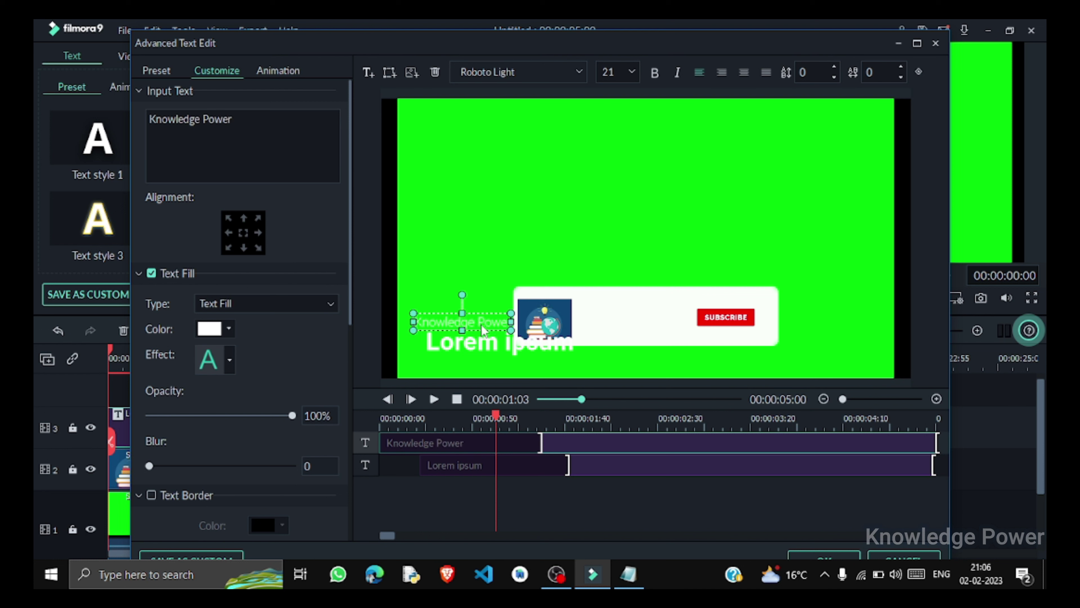
Colour the "Knowledge Power" text black and move it onto the white bar, between the logo and the subscribe button
{"action": "left_click", "coordinate": [218, 333]}
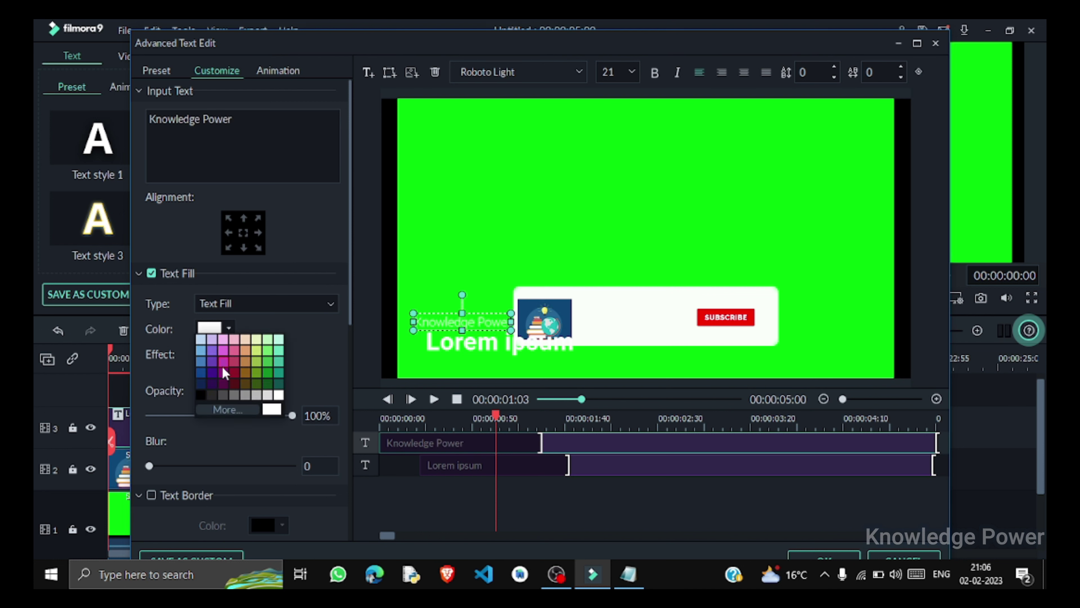
{"action": "left_click", "coordinate": [201, 395]}
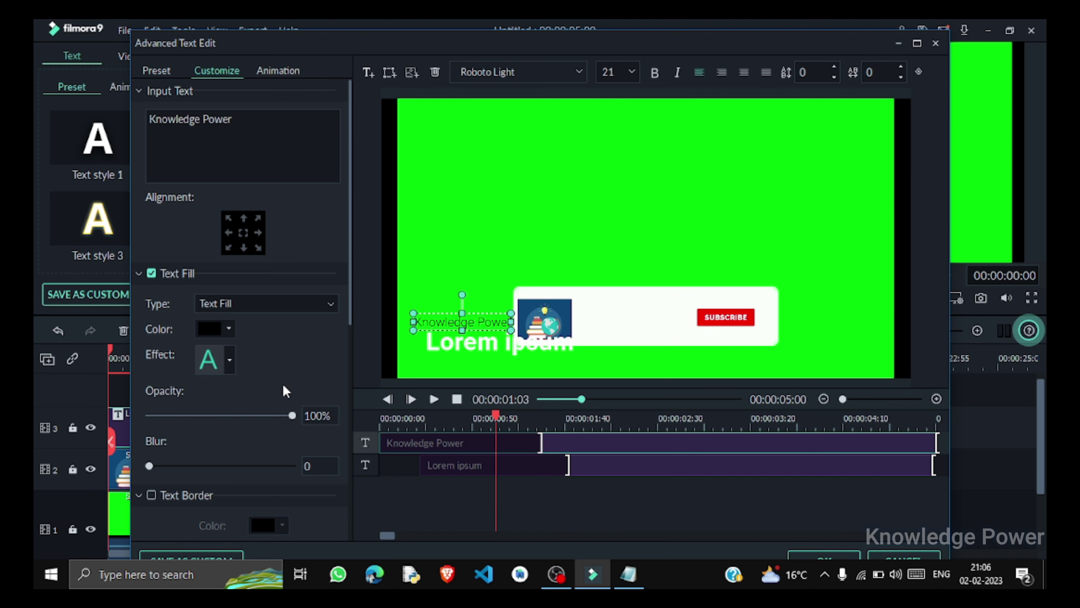
{"action": "left_click_drag", "start_coordinate": [450, 313], "coordinate": [621, 300]}
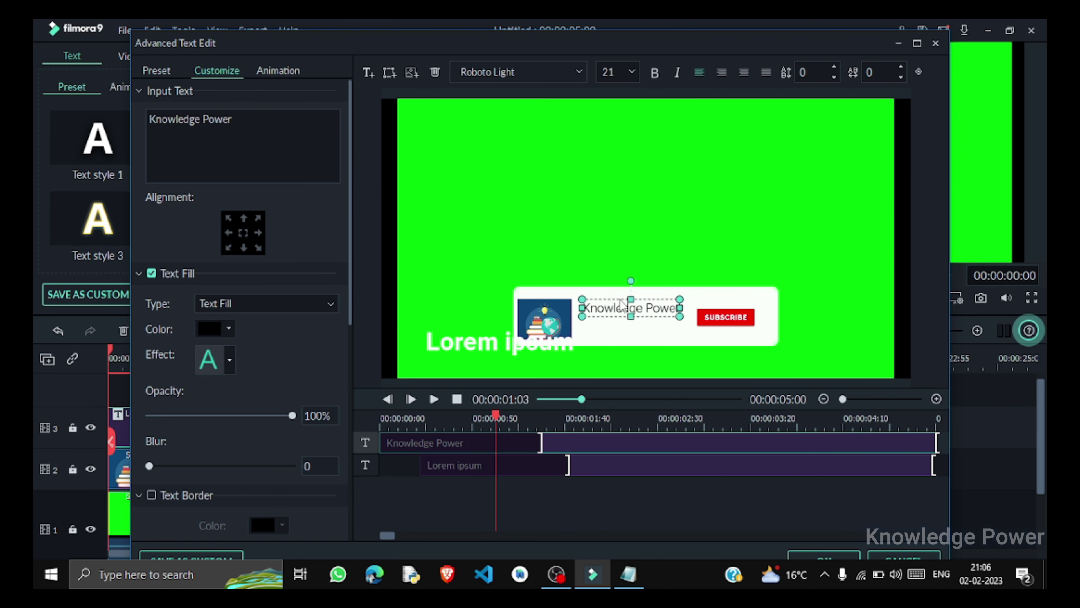
Replace the remaining large placeholder text with "Subscribe For More updates"
{"action": "left_click", "coordinate": [468, 351]}
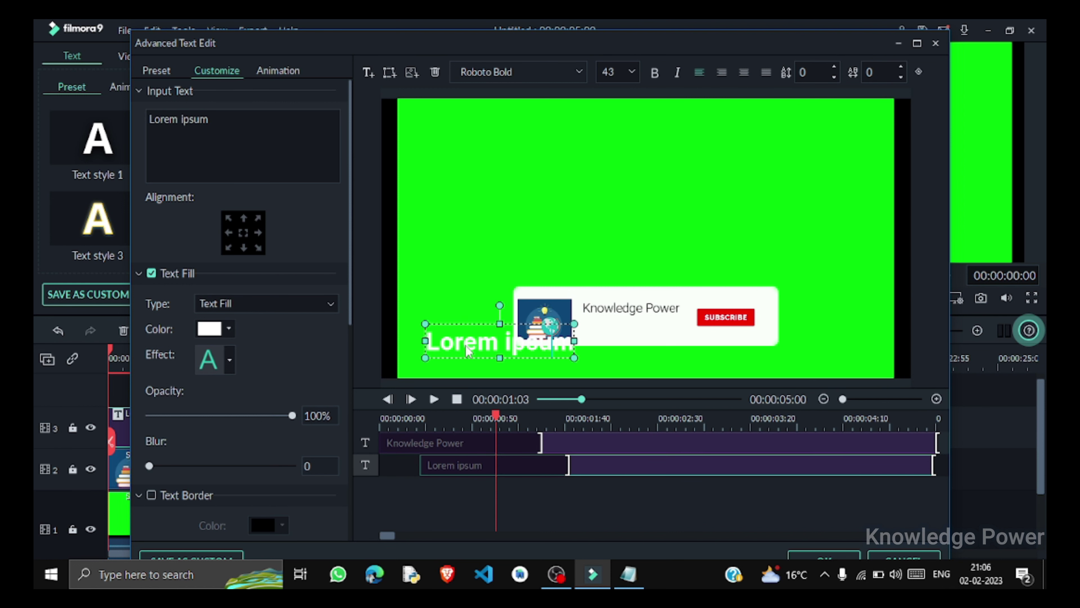
{"action": "key", "text": "BackSpace"}
{"action": "key", "text": "BackSpace"}
{"action": "key", "text": "BackSpace"}
{"action": "key", "text": "BackSpace"}
{"action": "key", "text": "BackSpace"}
{"action": "key", "text": "BackSpace"}
{"action": "key", "text": "BackSpace"}
{"action": "key", "text": "BackSpace"}
{"action": "key", "text": "BackSpace"}
{"action": "key", "text": "BackSpace"}
{"action": "key", "text": "BackSpace"}
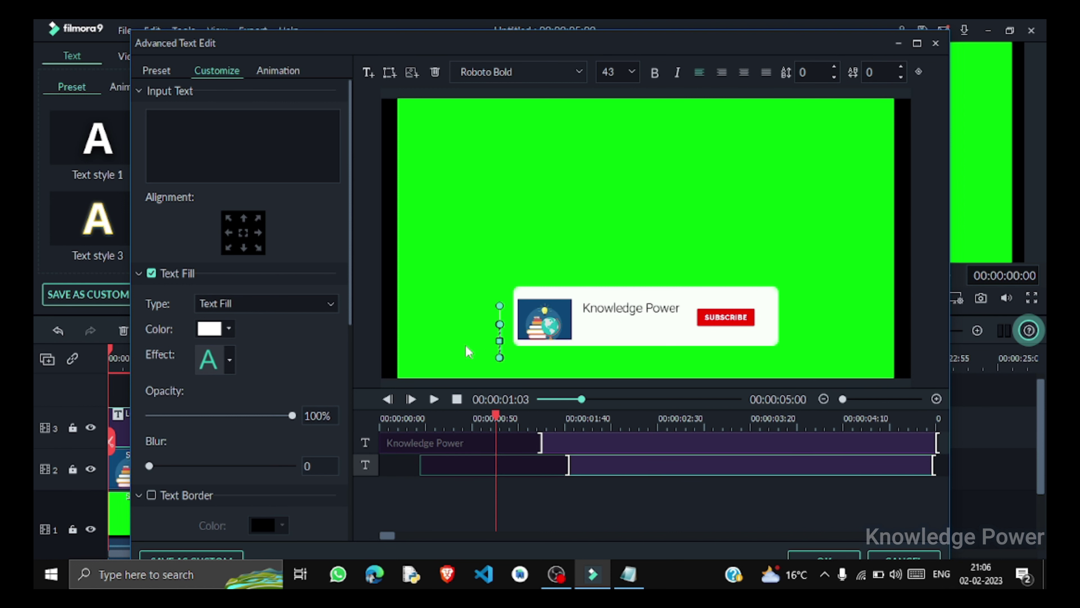
{"action": "type", "text": "Su"}
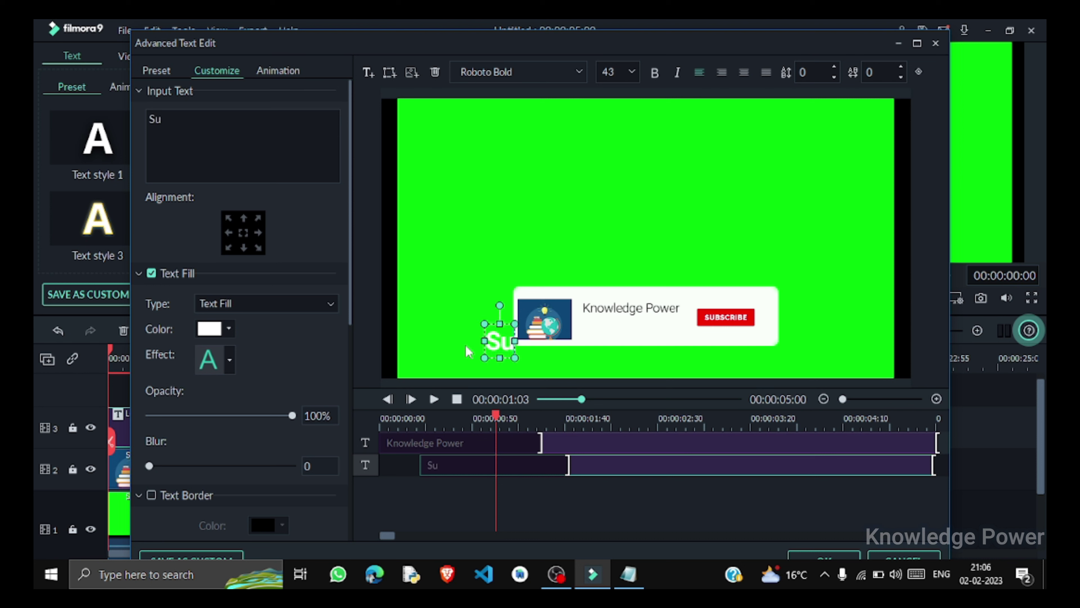
{"action": "type", "text": "bscribe For Mo"}
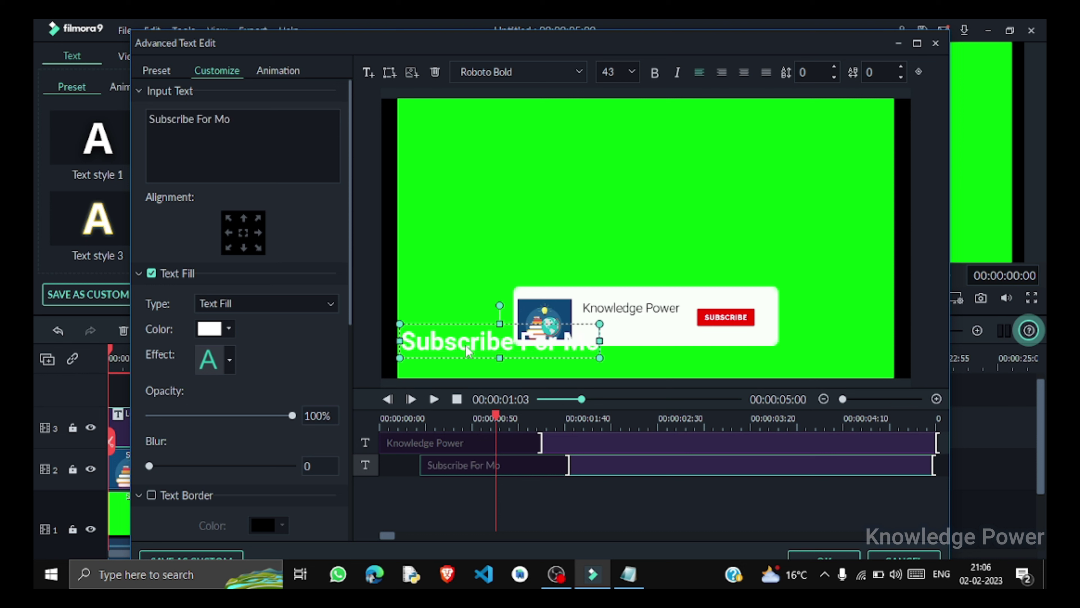
{"action": "type", "text": "re updates"}
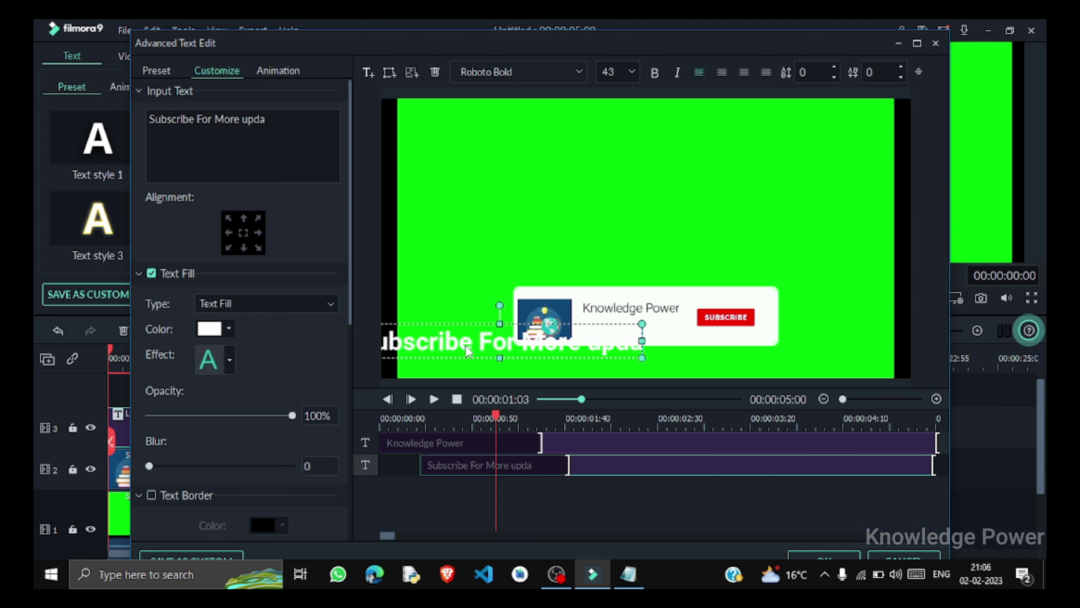
Change the fill colour of the "Subscribe For More updates" text to dark red
{"action": "left_click", "coordinate": [217, 329]}
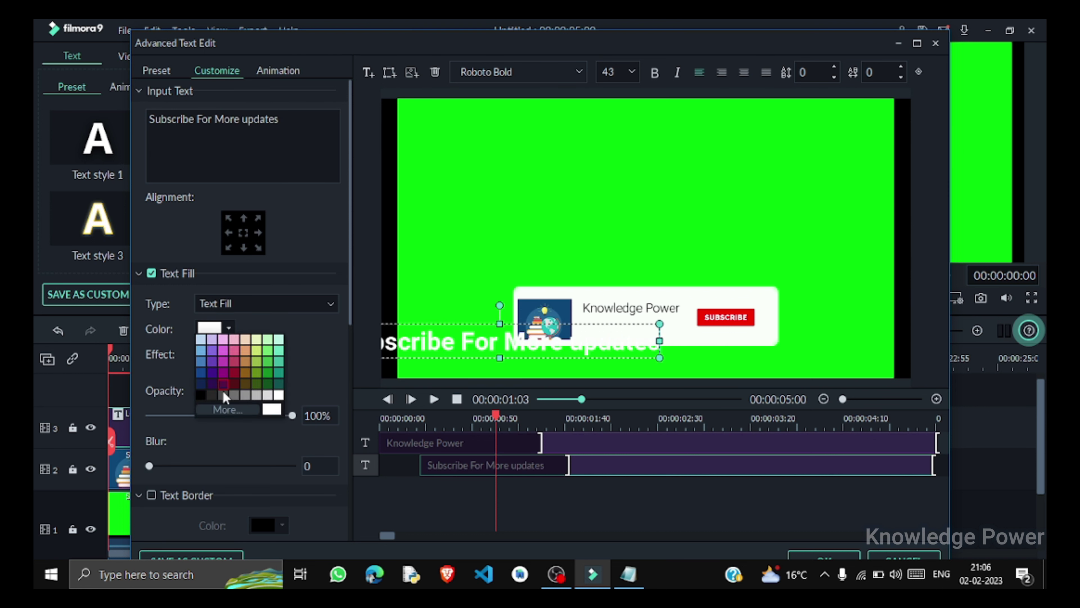
{"action": "left_click", "coordinate": [223, 391]}
{"action": "scroll", "coordinate": [235, 372], "scroll_direction": "down", "scroll_amount": 6}
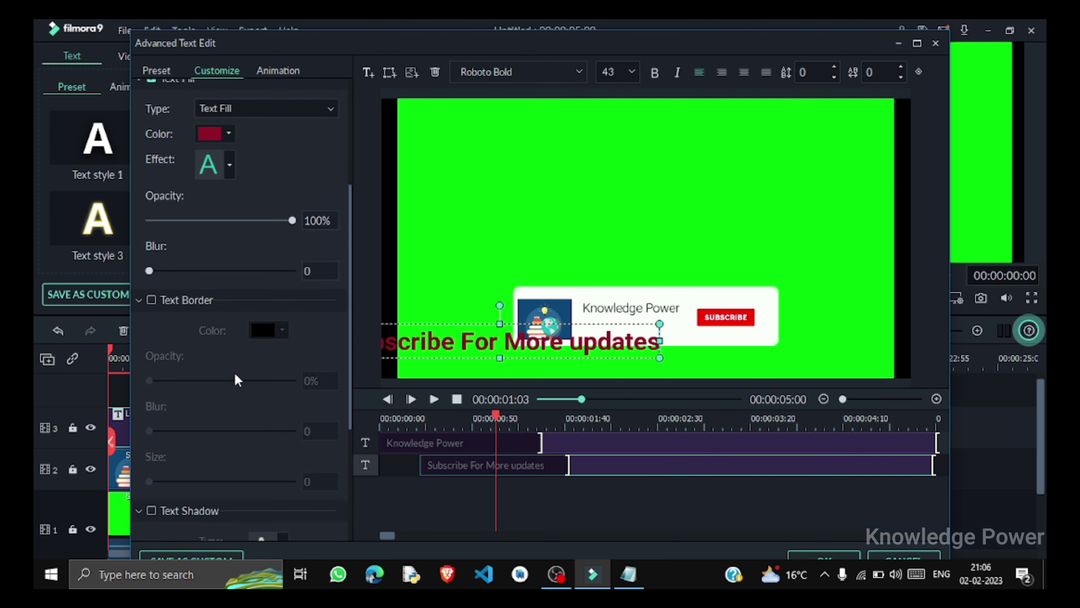
Set the "Subscribe For More updates" text to size 16 and place it on the white bar beneath "Knowledge Power"
{"action": "left_click", "coordinate": [631, 78]}
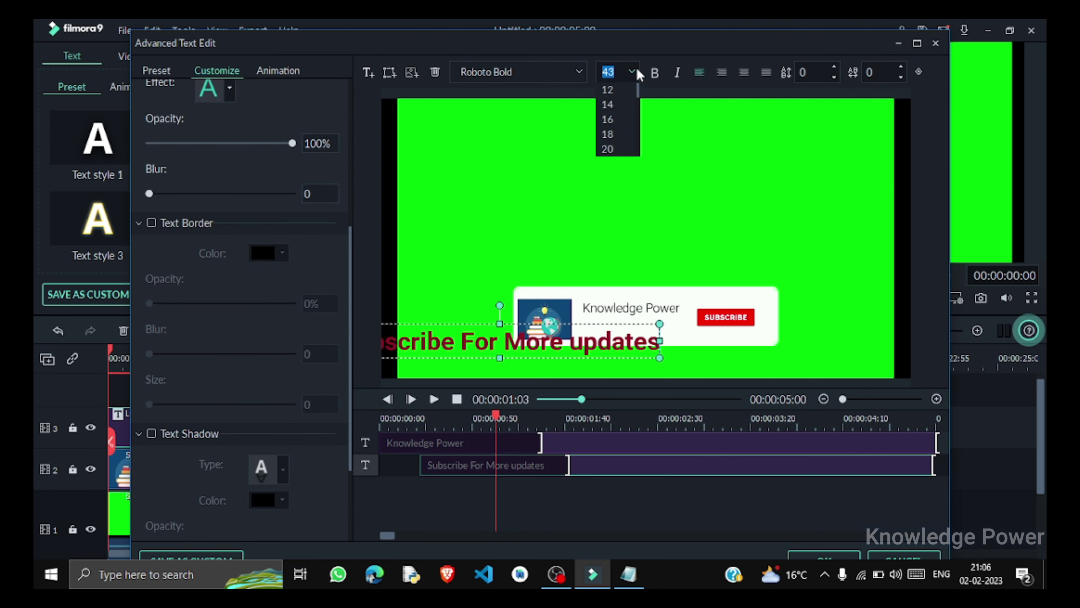
{"action": "left_click", "coordinate": [612, 117]}
{"action": "left_click_drag", "start_coordinate": [479, 331], "coordinate": [611, 331]}
Make the "Knowledge Power" text bold and set its font size to 20
{"action": "left_click", "coordinate": [611, 303]}
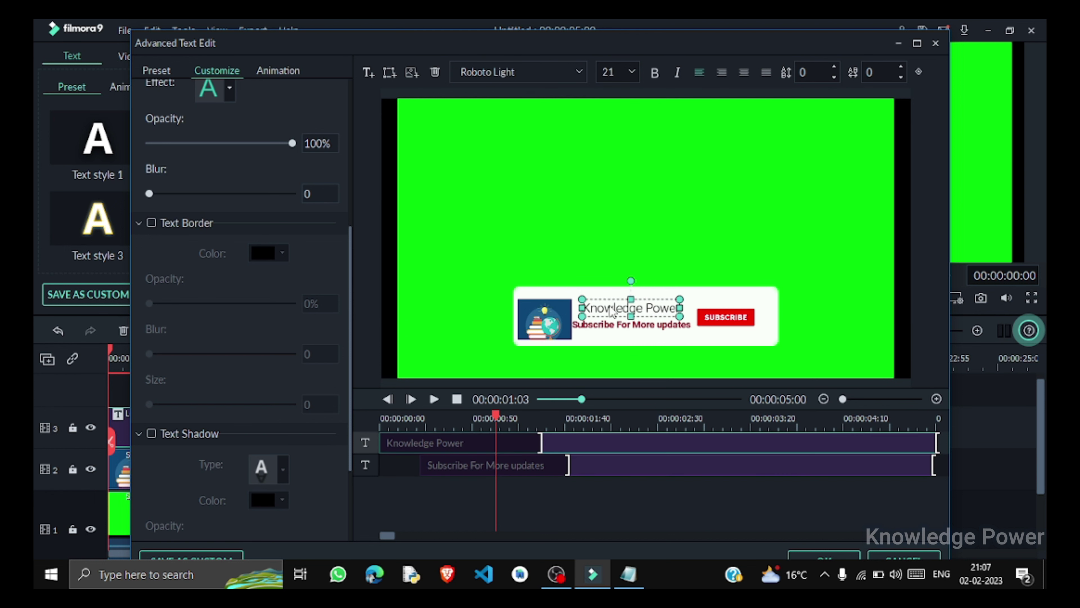
{"action": "left_click", "coordinate": [655, 74]}
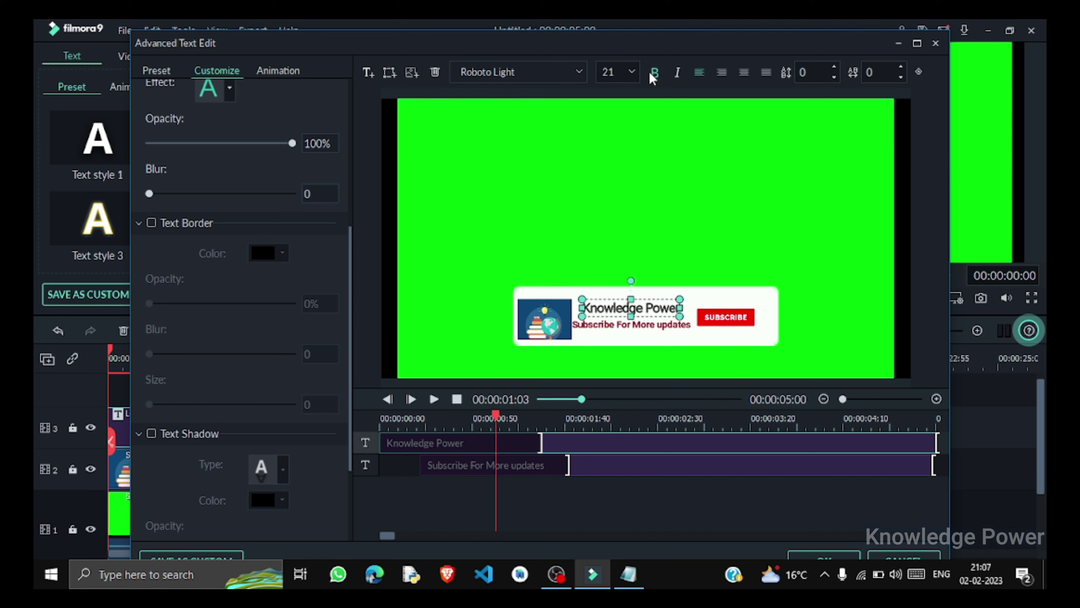
{"action": "left_click", "coordinate": [626, 73]}
{"action": "left_click", "coordinate": [613, 131]}
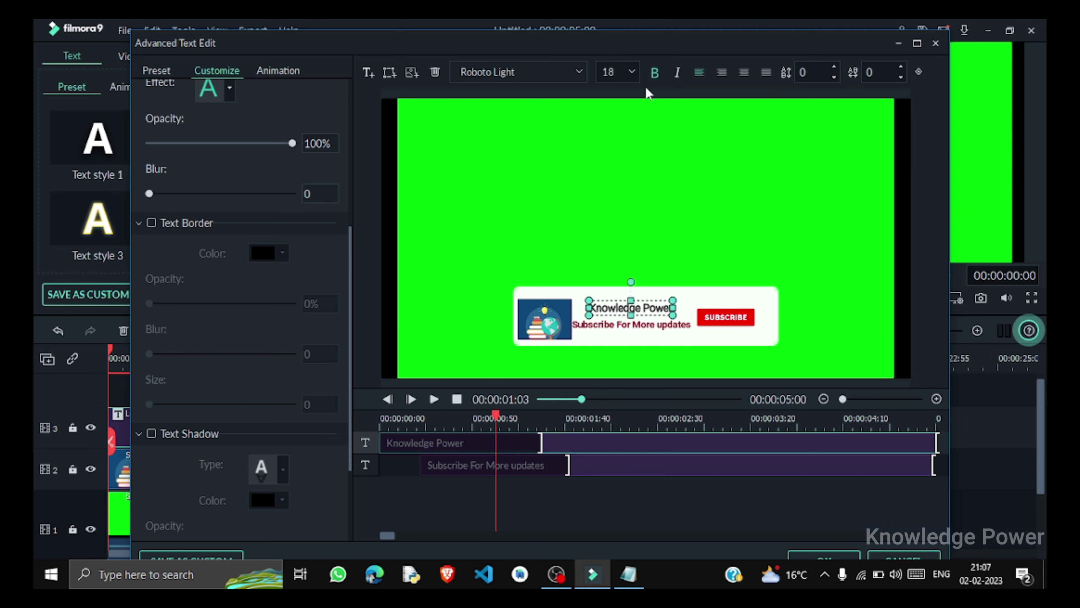
{"action": "left_click", "coordinate": [629, 73]}
{"action": "left_click", "coordinate": [612, 145]}
{"action": "left_click", "coordinate": [620, 207]}
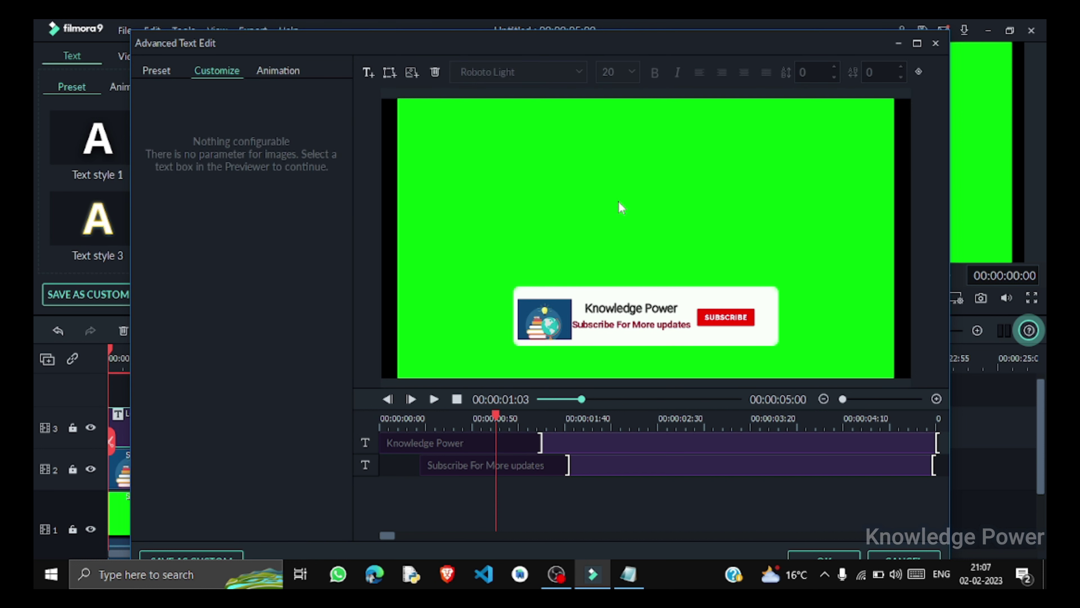
Nudge the "Subscribe For More updates" line slightly upward, closer to the "Knowledge Power" text
{"action": "left_click", "coordinate": [634, 310]}
{"action": "left_click", "coordinate": [636, 324]}
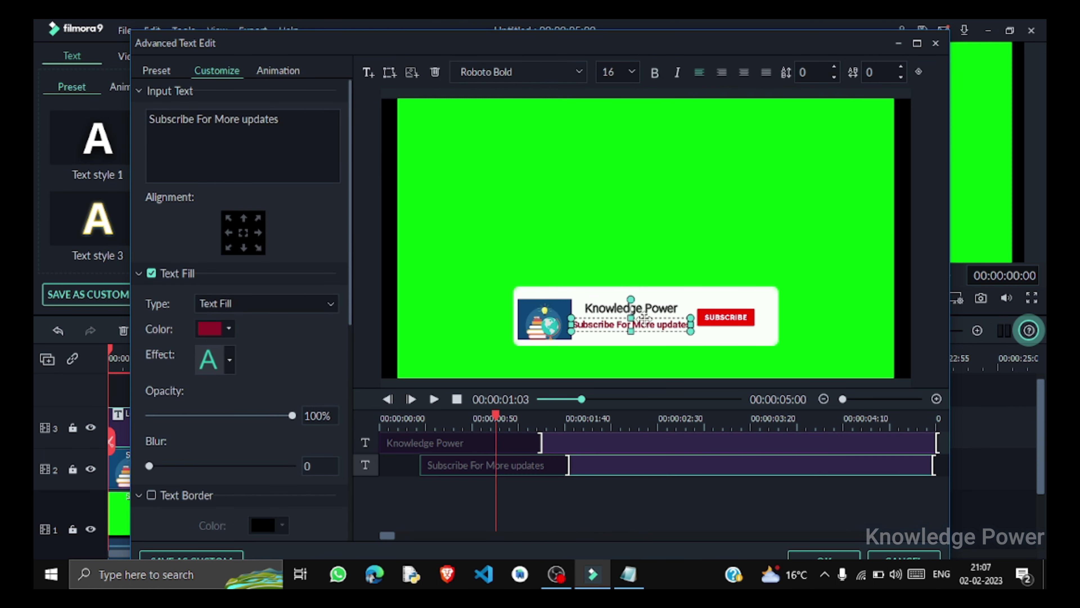
{"action": "left_click_drag", "start_coordinate": [642, 324], "coordinate": [647, 317]}
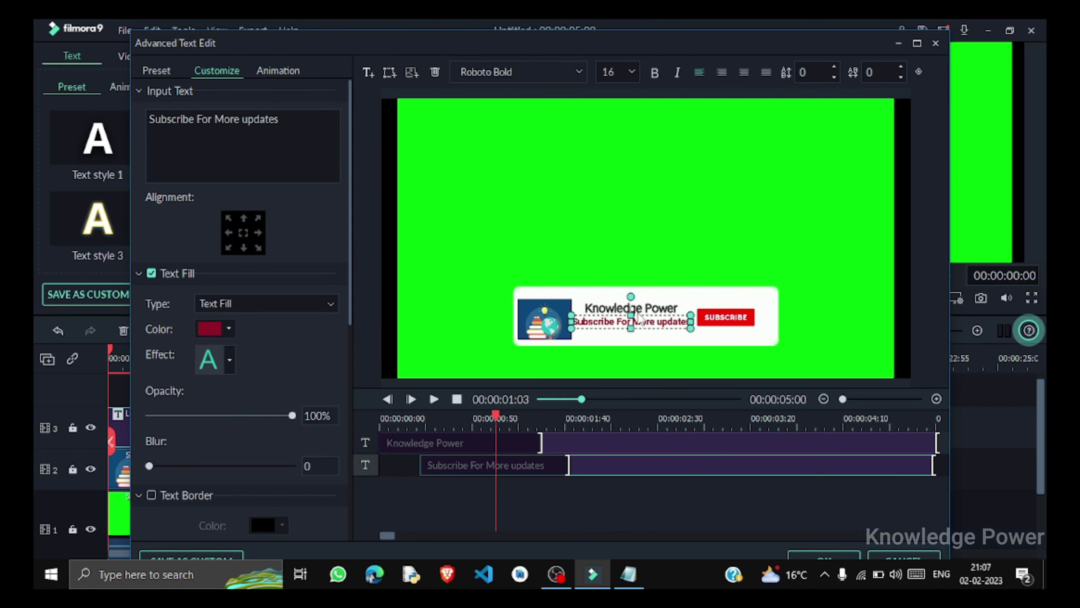
Try out a text border on the "Knowledge Power" text and switch it off again
{"action": "left_click", "coordinate": [602, 309]}
{"action": "scroll", "coordinate": [240, 366], "scroll_direction": "down", "scroll_amount": 4}
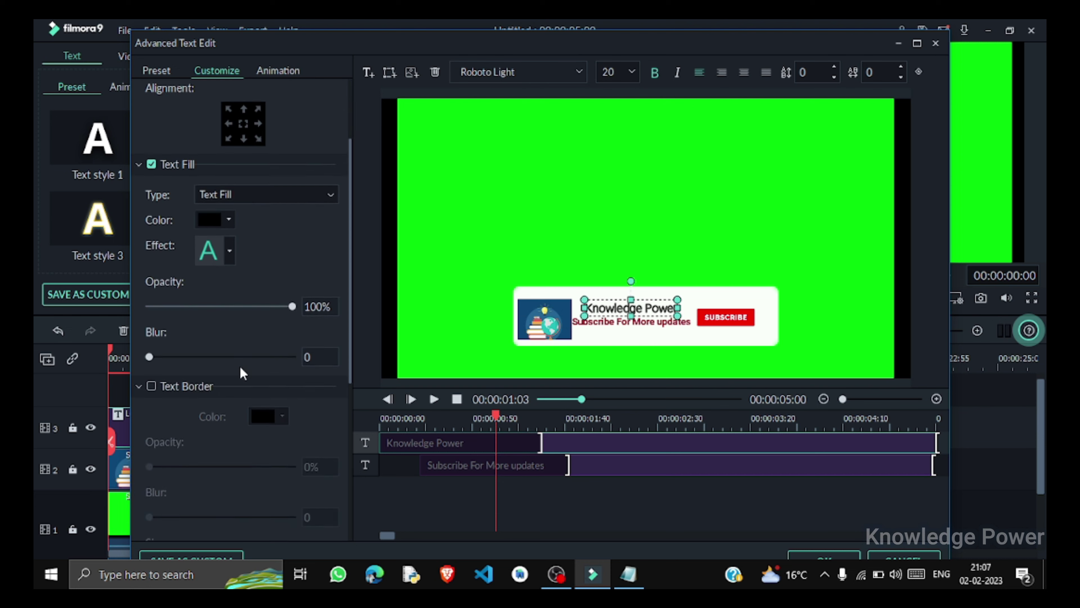
{"action": "scroll", "coordinate": [174, 278], "scroll_direction": "up", "scroll_amount": 2}
{"action": "scroll", "coordinate": [175, 278], "scroll_direction": "down", "scroll_amount": 6}
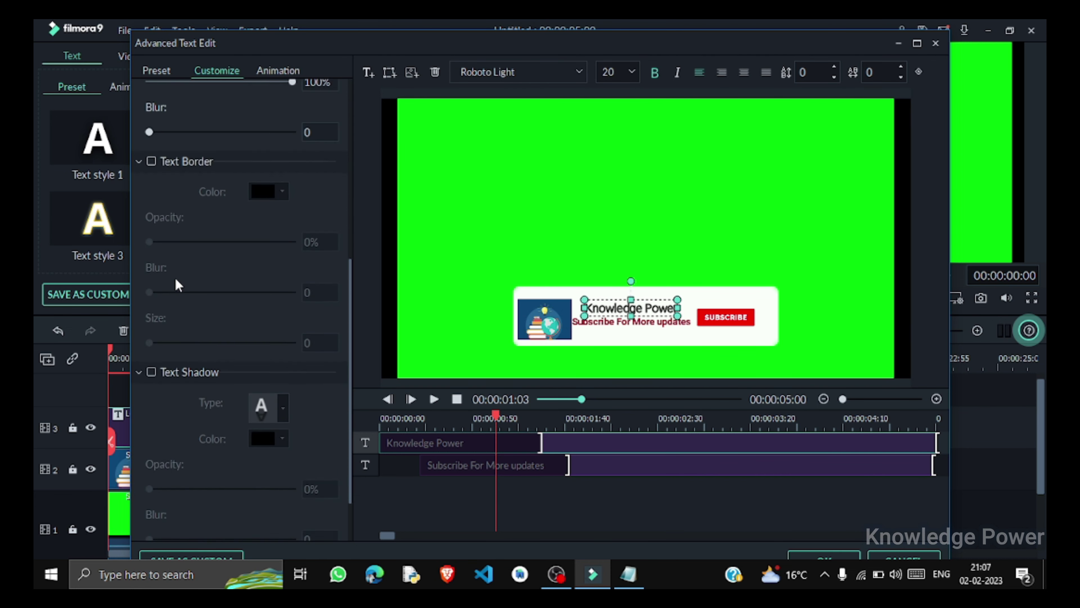
{"action": "left_click", "coordinate": [139, 365]}
{"action": "left_click", "coordinate": [151, 319]}
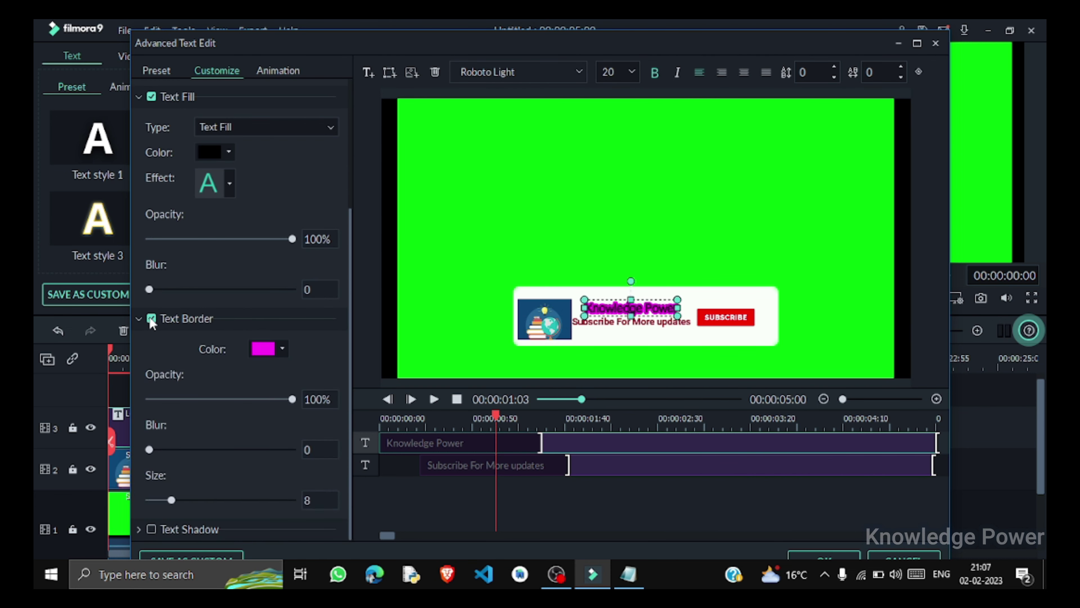
{"action": "left_click", "coordinate": [151, 319]}
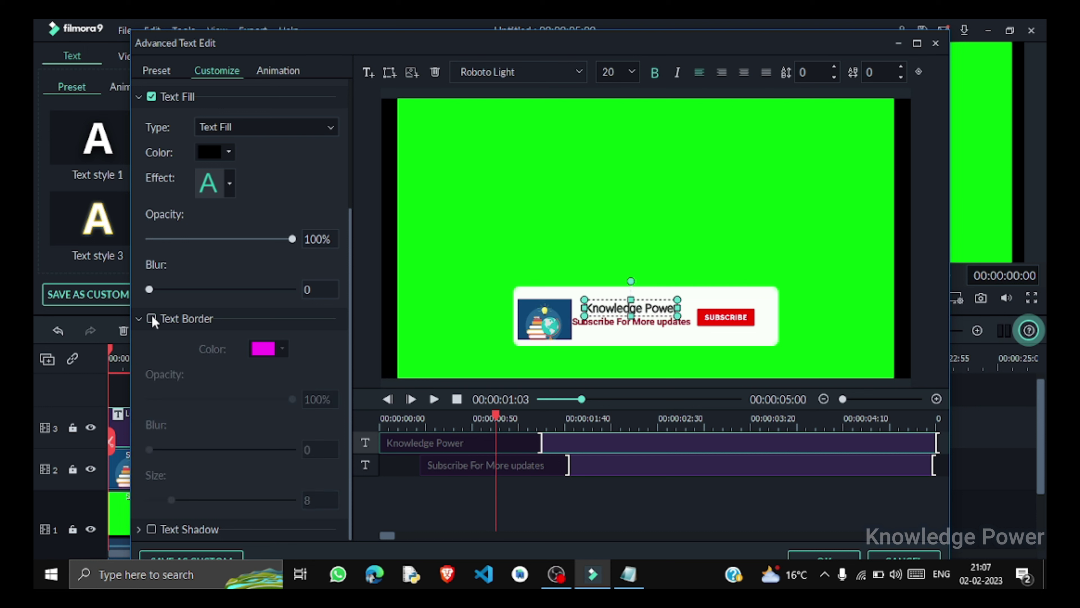
Give the "Knowledge Power" text a magenta text border with 23% opacity
{"action": "left_click", "coordinate": [151, 318]}
{"action": "left_click_drag", "start_coordinate": [228, 397], "coordinate": [183, 397]}
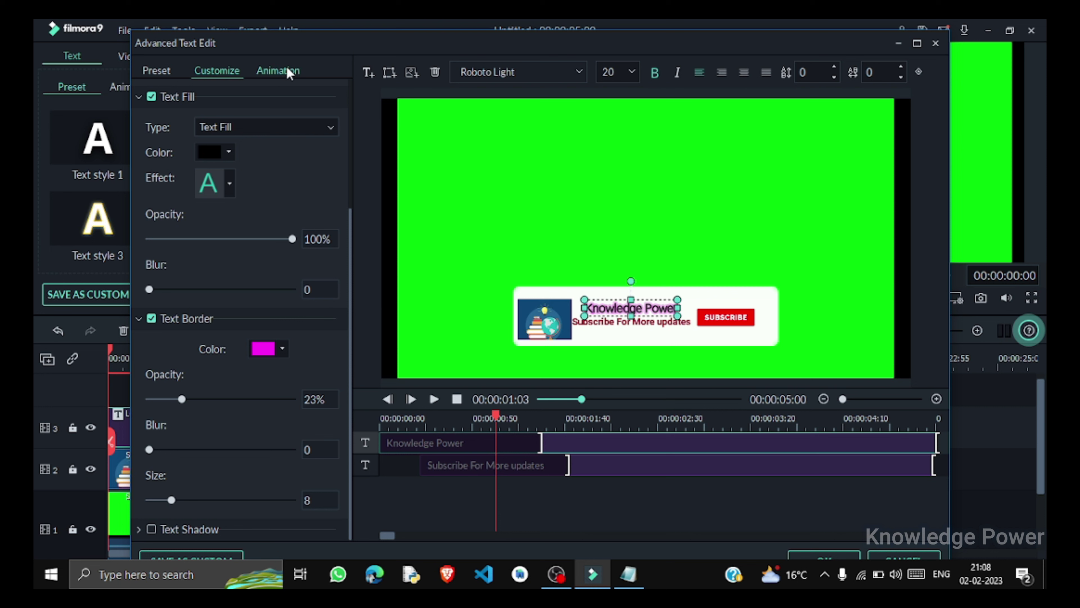
Try the String Blur, Random and Doomo Design animations on the "Knowledge Power" text, then apply Type Writer
{"action": "left_click", "coordinate": [278, 71]}
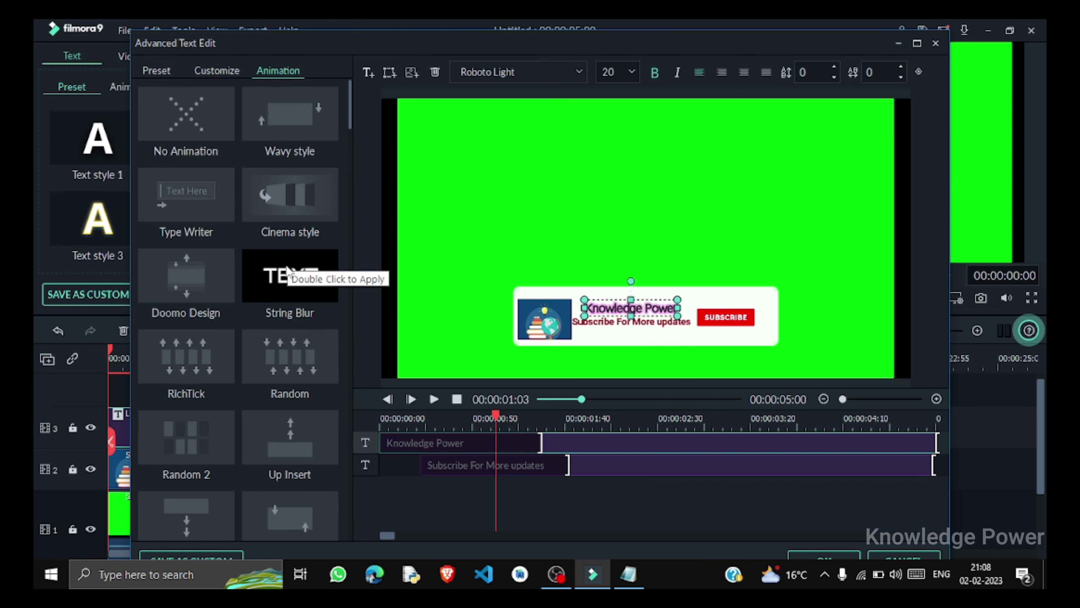
{"action": "double_click", "coordinate": [287, 275]}
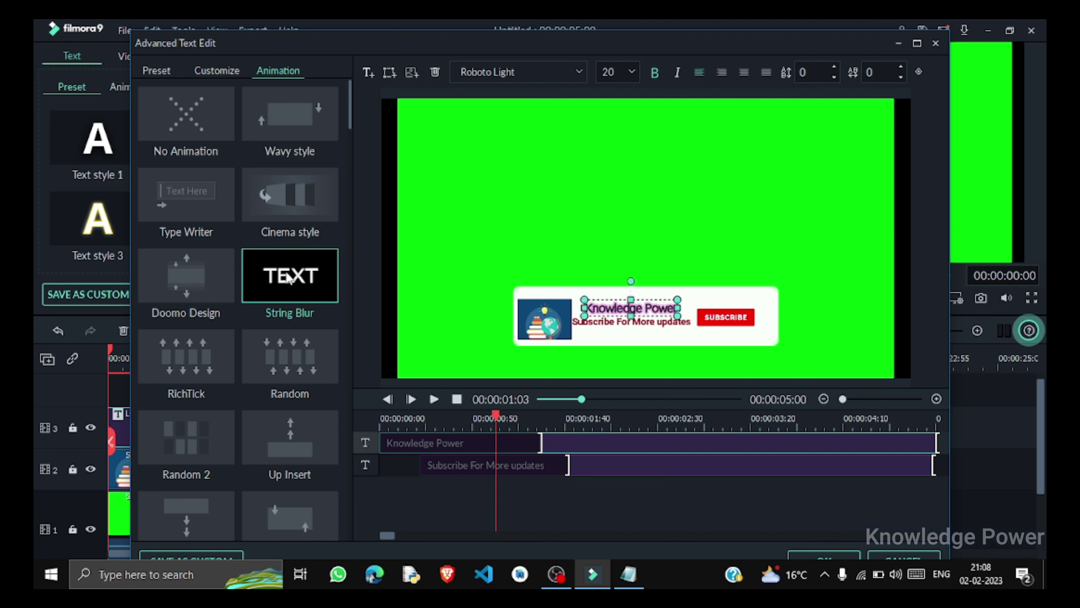
{"action": "double_click", "coordinate": [280, 353]}
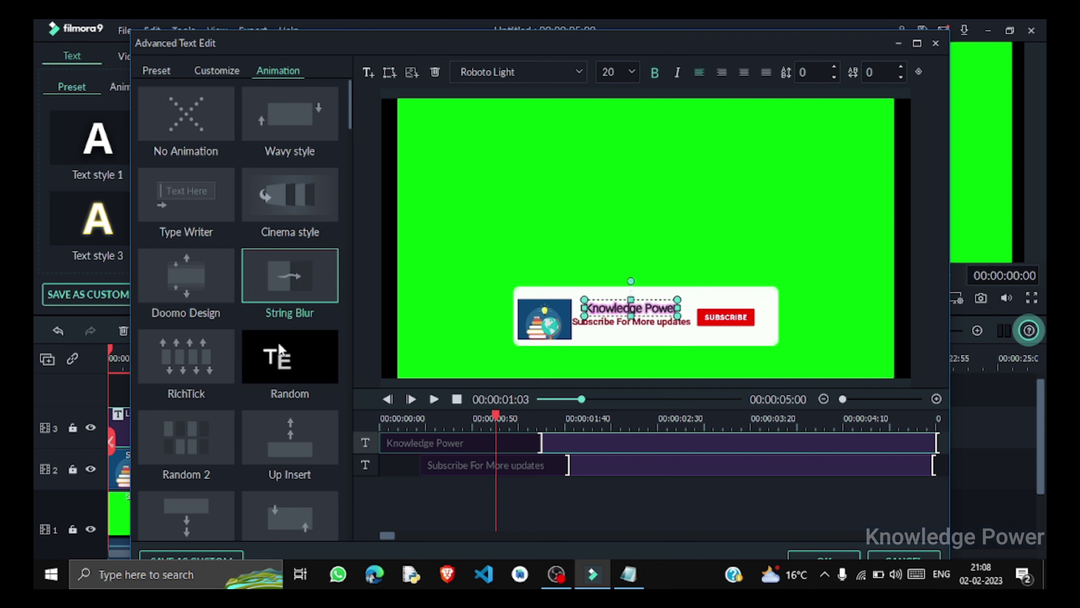
{"action": "double_click", "coordinate": [197, 280]}
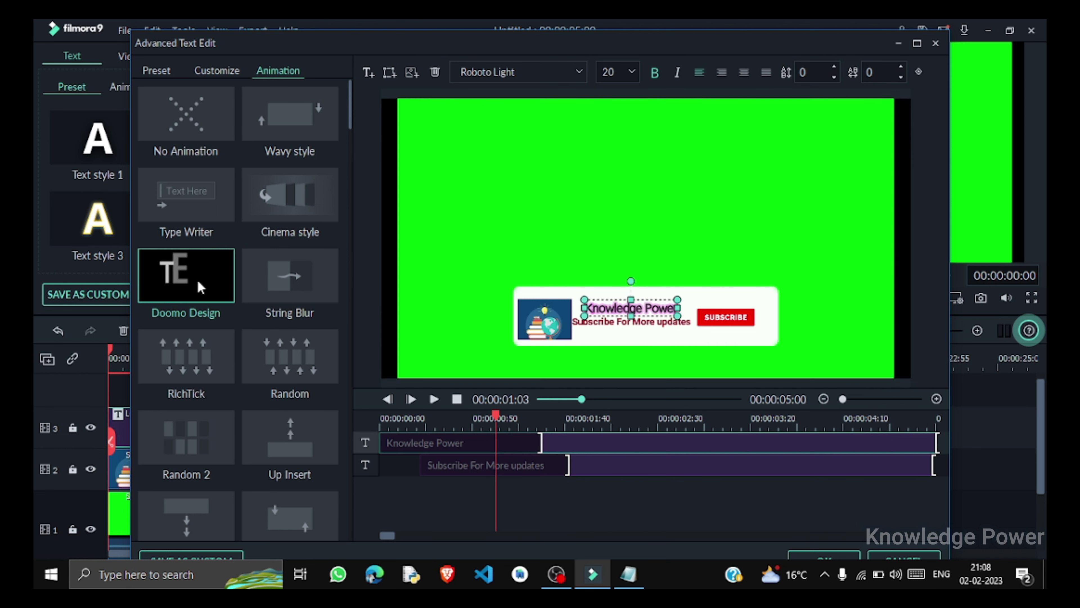
{"action": "double_click", "coordinate": [207, 195]}
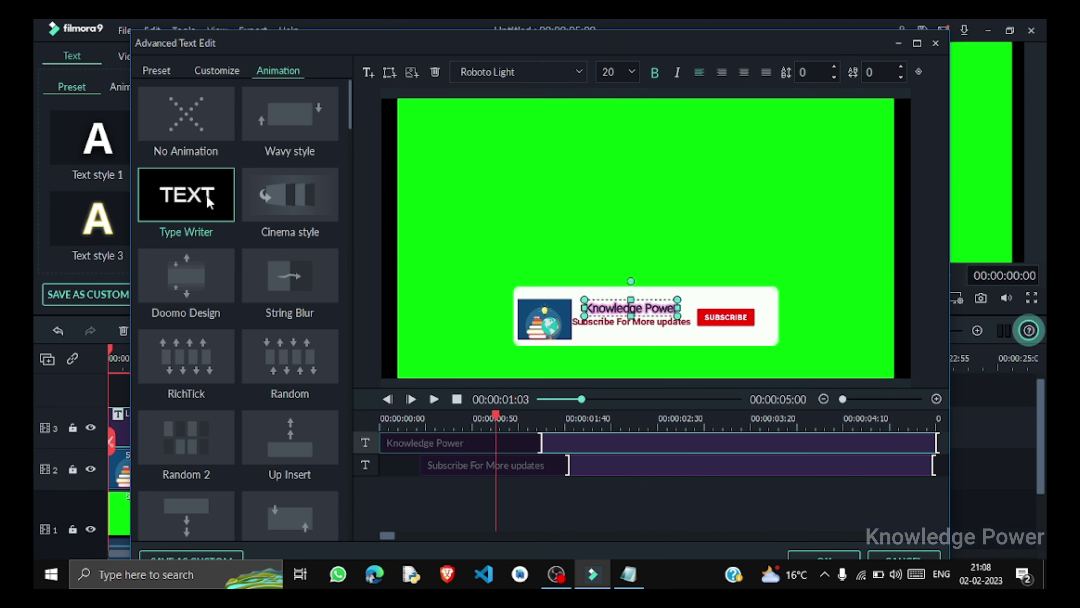
Apply the Type Writer animation to the "Subscribe For More updates" line, preview the title and accept the advanced text edits
{"action": "left_click", "coordinate": [601, 326]}
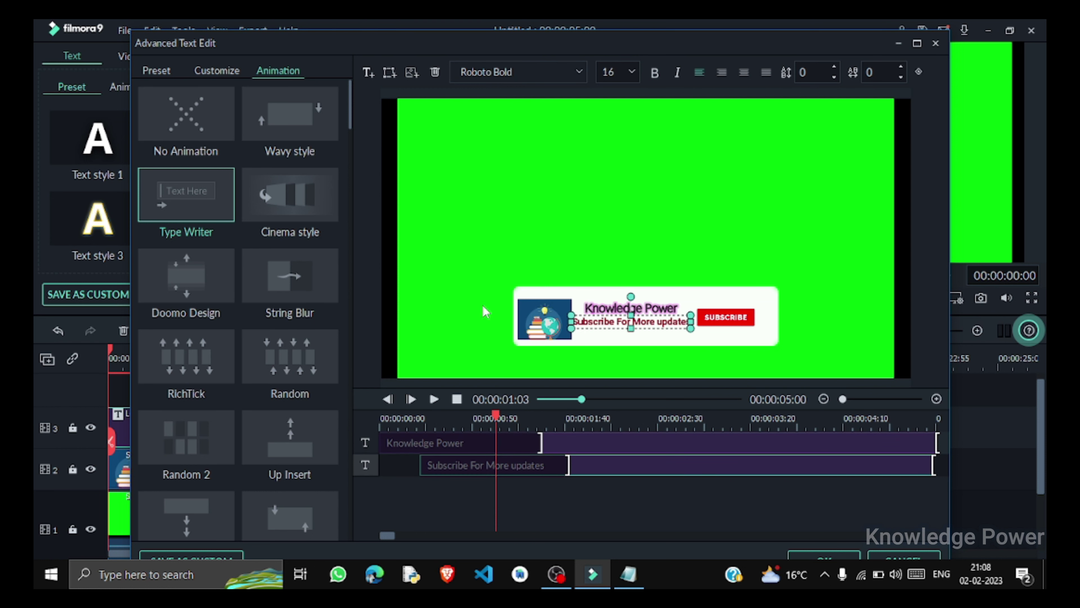
{"action": "left_click", "coordinate": [203, 206]}
{"action": "left_click_drag", "start_coordinate": [578, 399], "coordinate": [551, 404]}
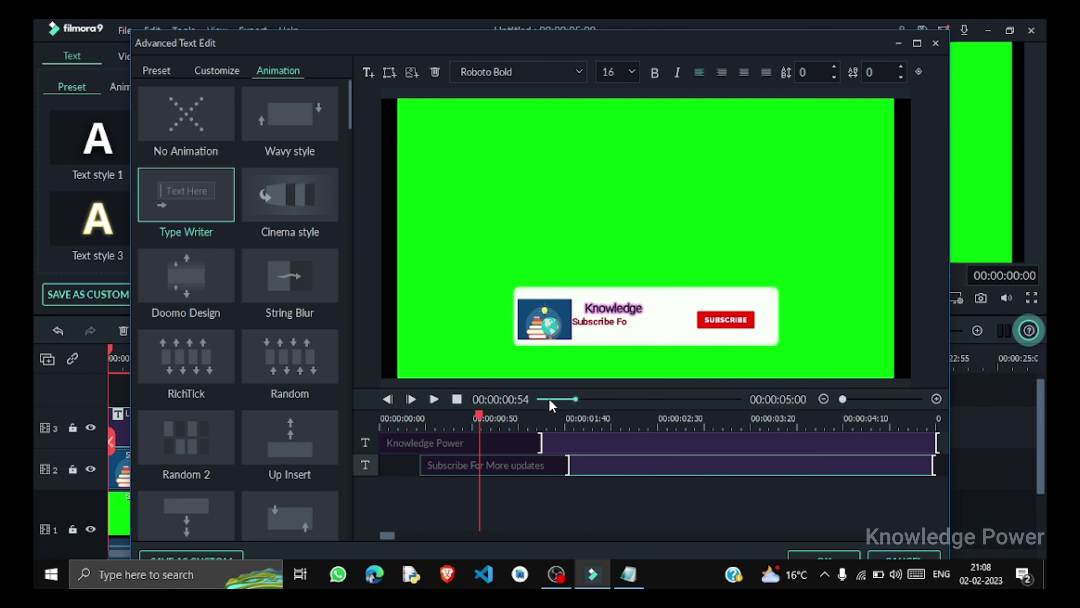
{"action": "key", "text": "space"}
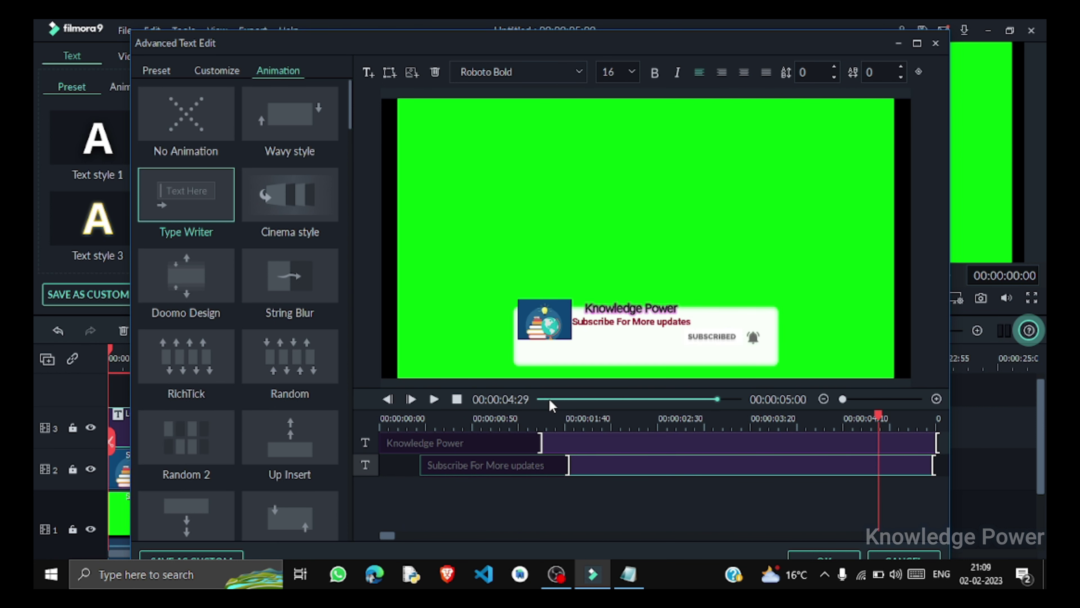
{"action": "left_click", "coordinate": [802, 556]}
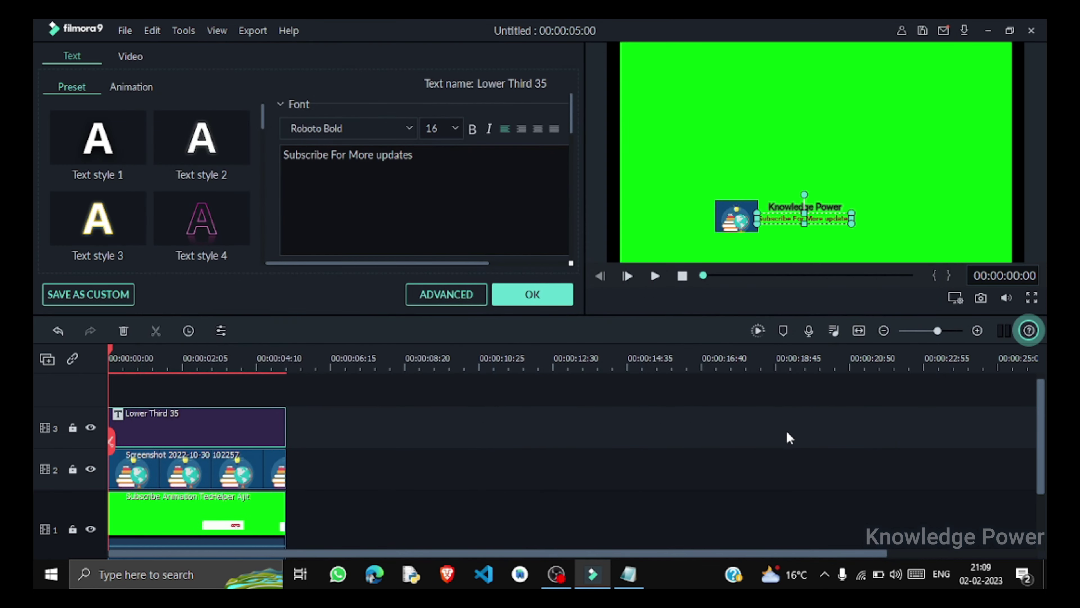
Apply the Grow Shrink motion to the logo image and accept it
{"action": "left_click", "coordinate": [738, 230]}
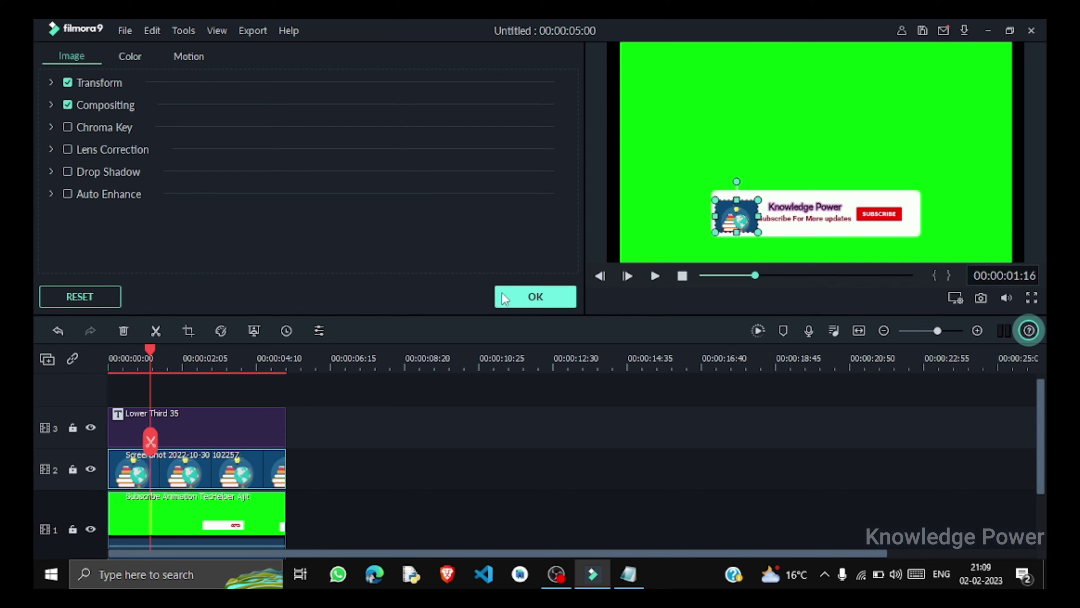
{"action": "left_click", "coordinate": [530, 296]}
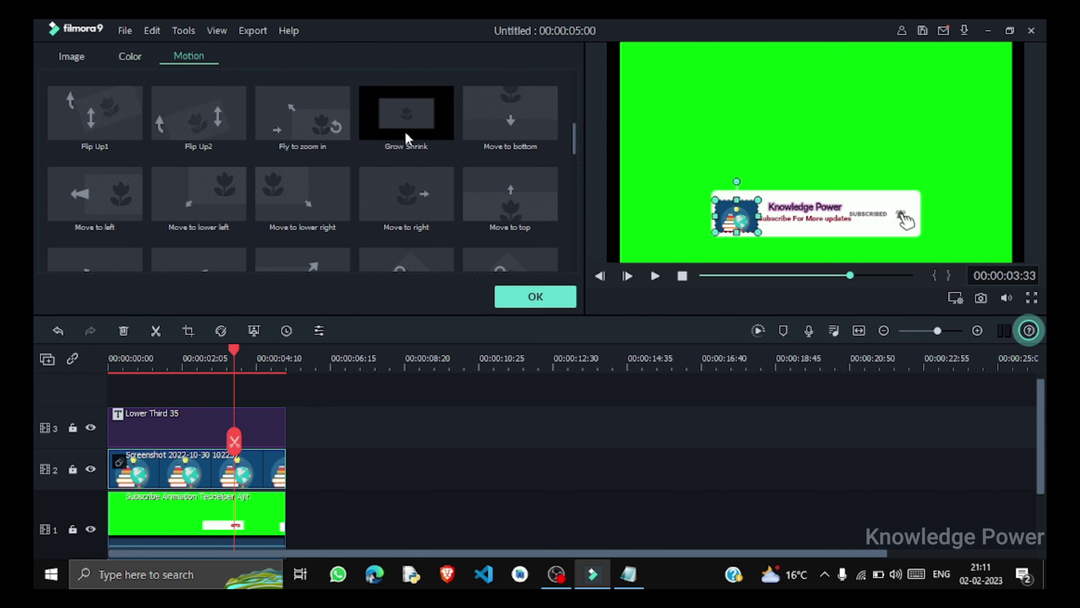
{"action": "left_click", "coordinate": [407, 124]}
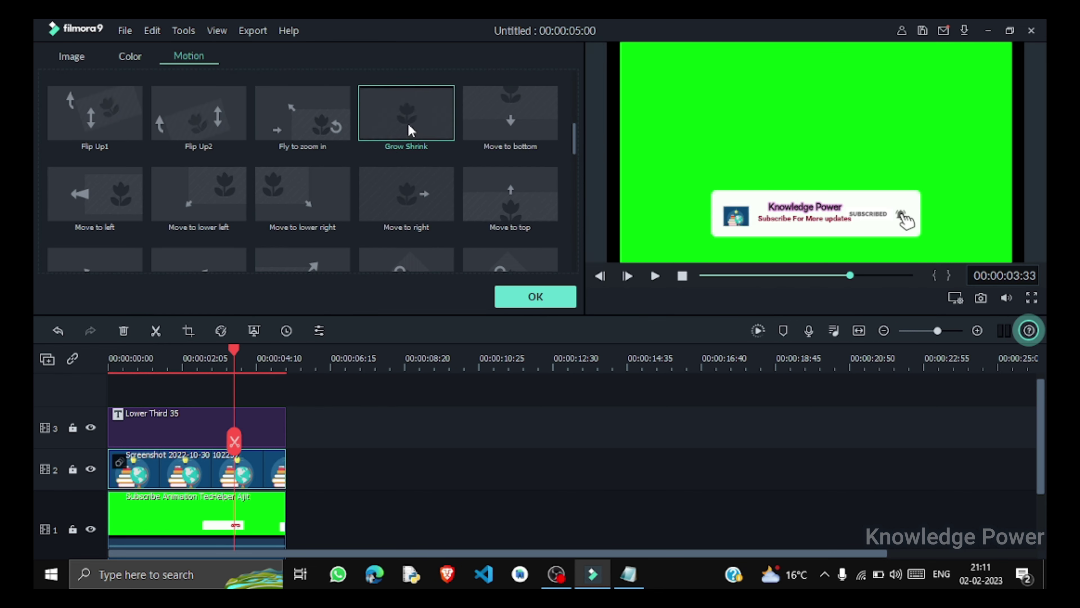
{"action": "left_click", "coordinate": [527, 298]}
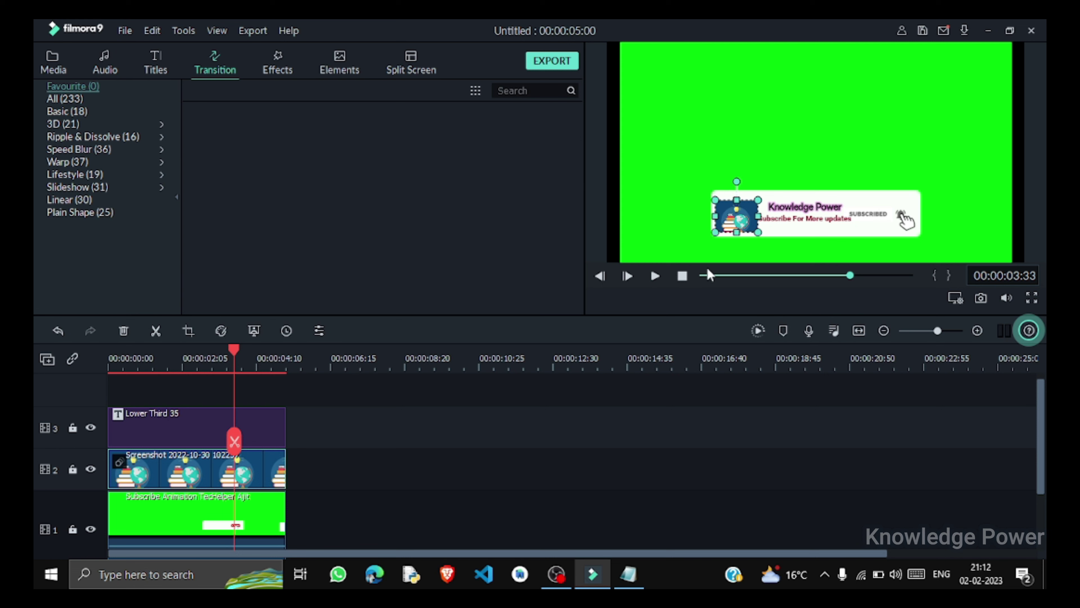
Play the animation from the start and check how the logo and text appear relative to the rising white bar
{"action": "left_click", "coordinate": [707, 275]}
{"action": "left_click", "coordinate": [683, 276]}
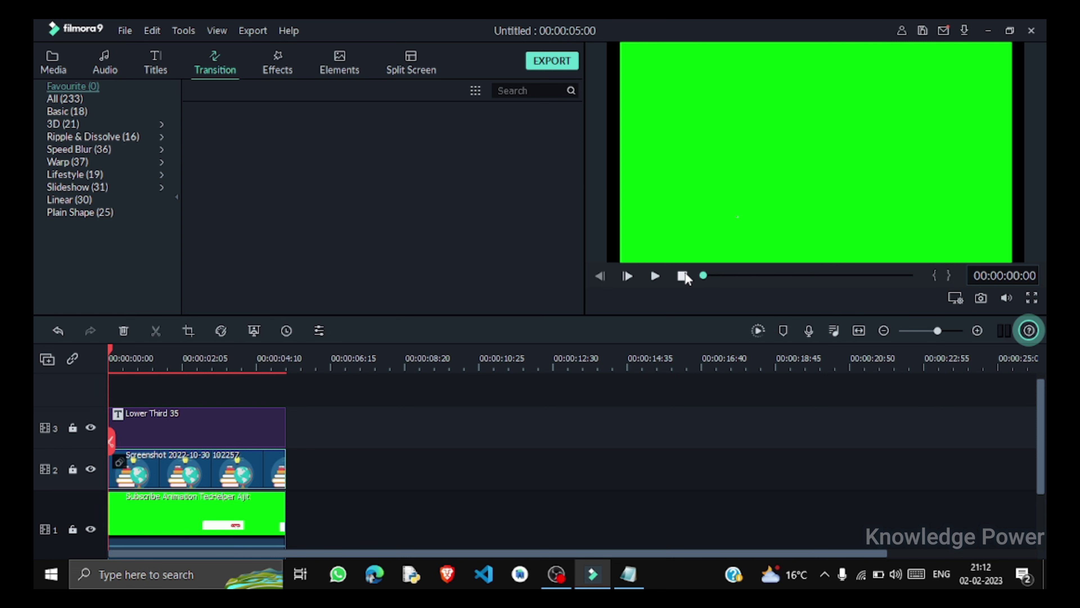
{"action": "key", "text": "space"}
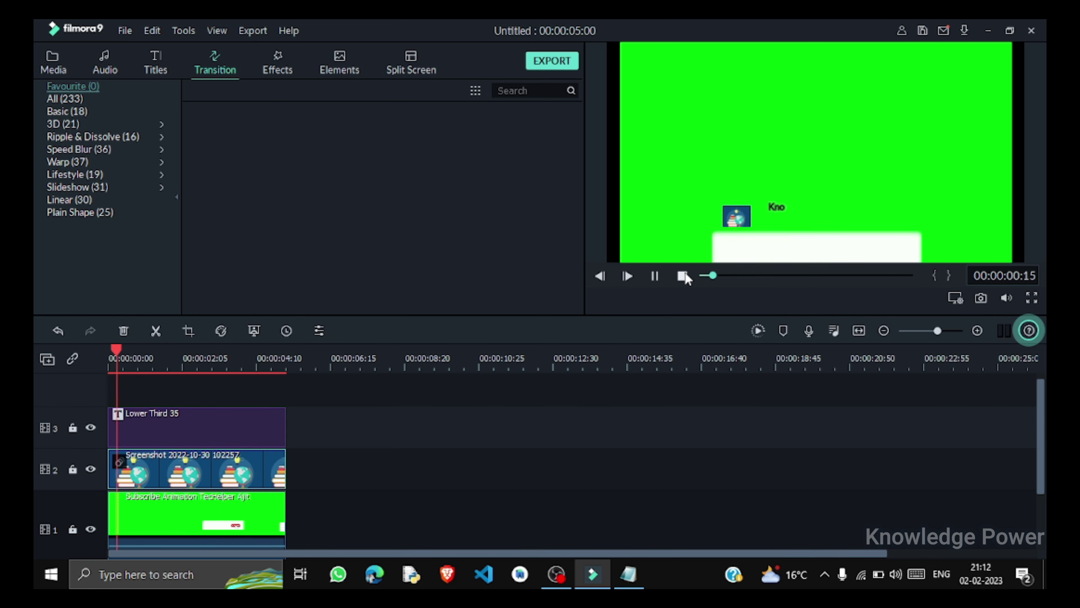
{"action": "key", "text": "space"}
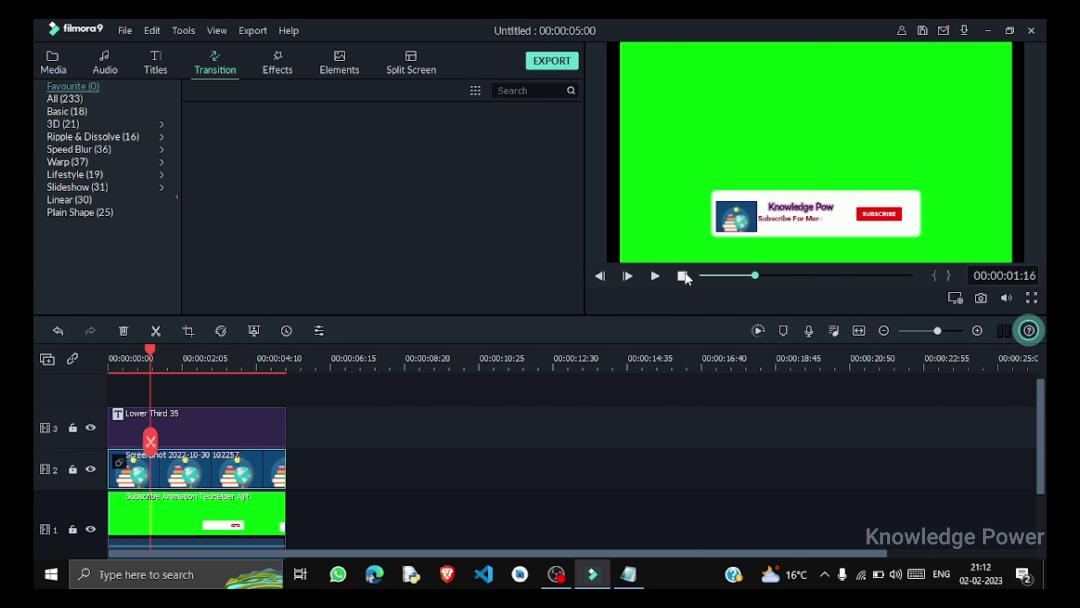
{"action": "key", "text": "Left"}
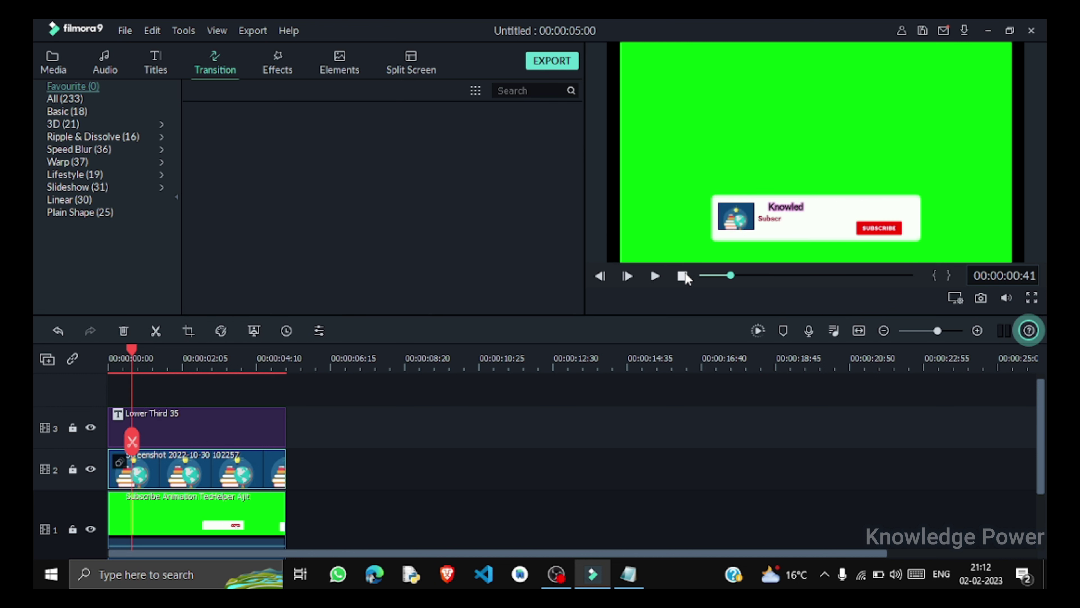
{"action": "key", "text": "Left"}
{"action": "key", "text": "Left"}
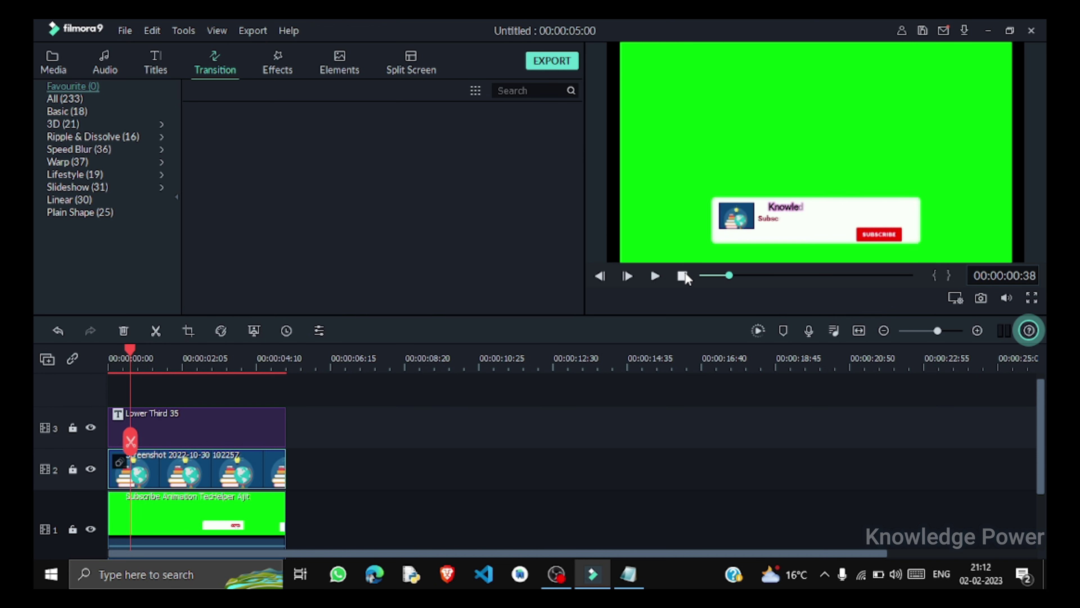
{"action": "key", "text": "Right"}
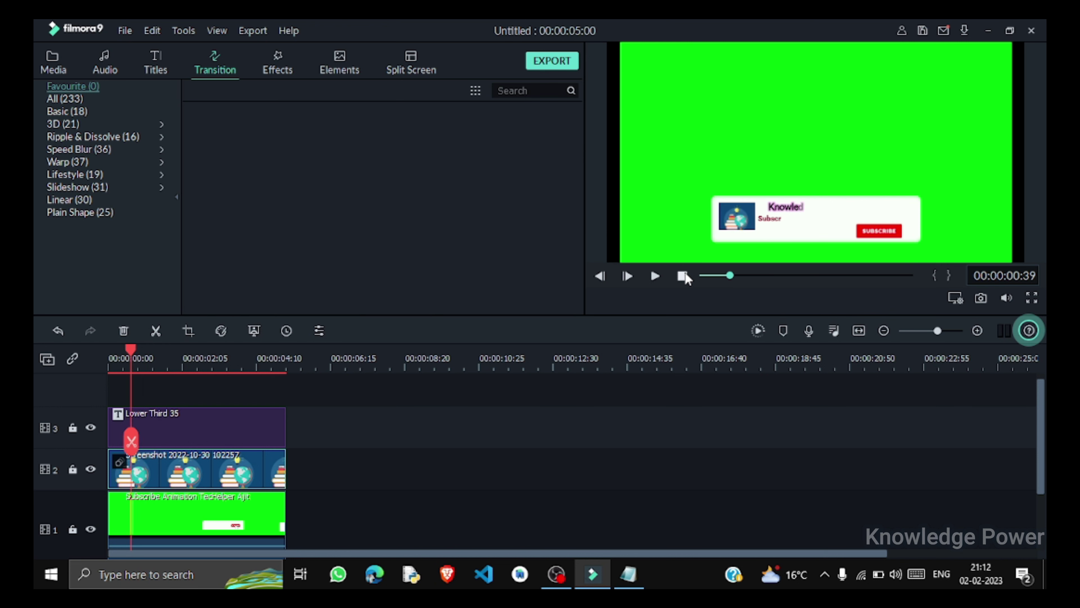
{"action": "key", "text": "space"}
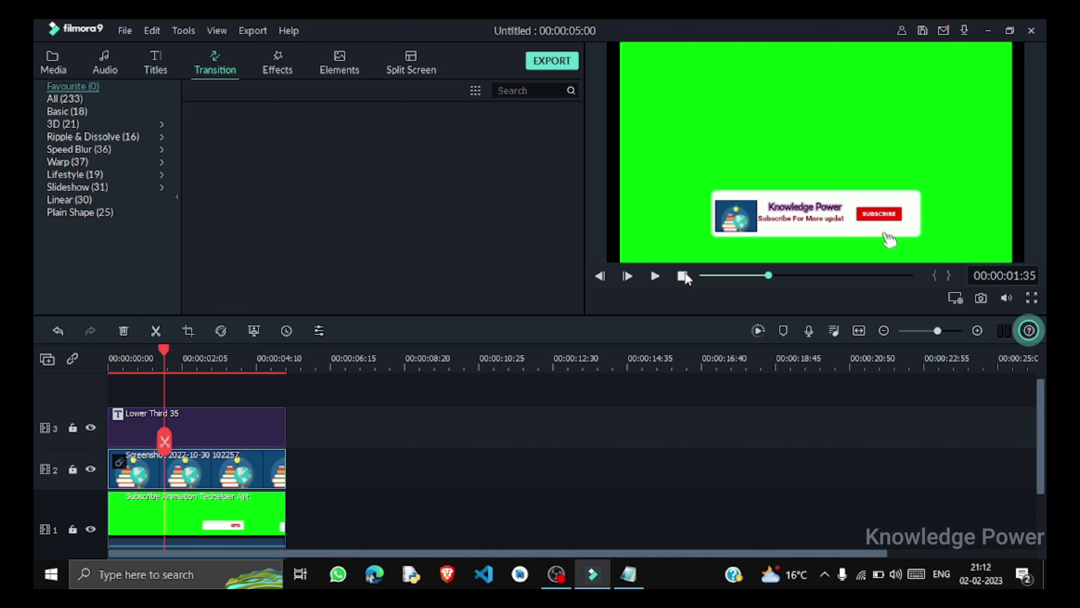
Split the logo and title clips at 00:00:00:34 and remove the portions before the cut
{"action": "key", "text": "Left"}
{"action": "key", "text": "Left"}
{"action": "key", "text": "Left"}
{"action": "key", "text": "Left"}
{"action": "key", "text": "Left"}
{"action": "key", "text": "Left"}
{"action": "key", "text": "Left"}
{"action": "key", "text": "Left"}
{"action": "key", "text": "Left"}
{"action": "key", "text": "Left"}
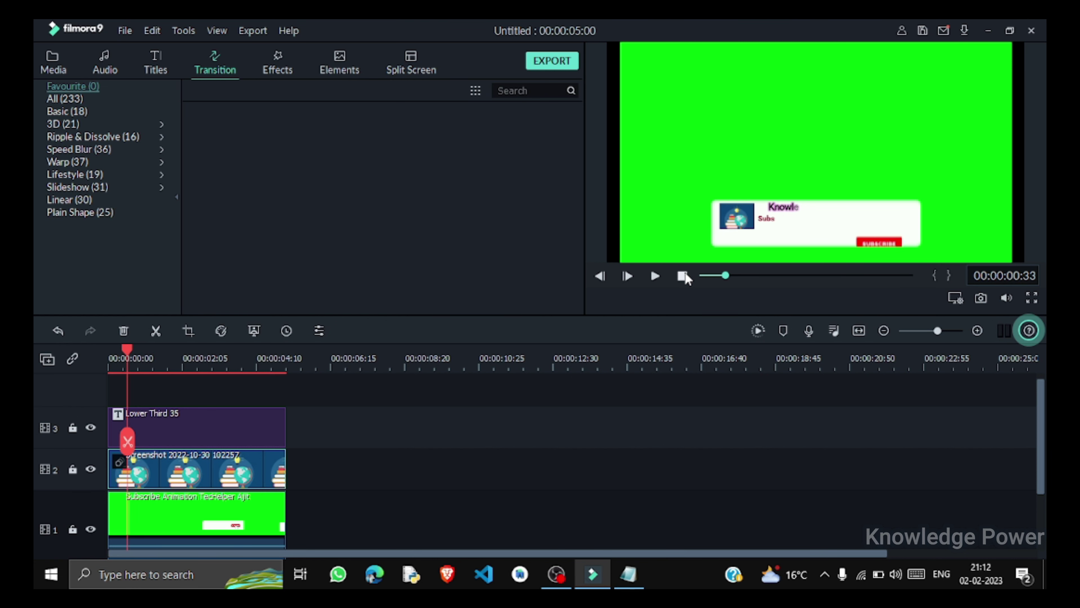
{"action": "key", "text": "Right"}
{"action": "left_click", "coordinate": [128, 442]}
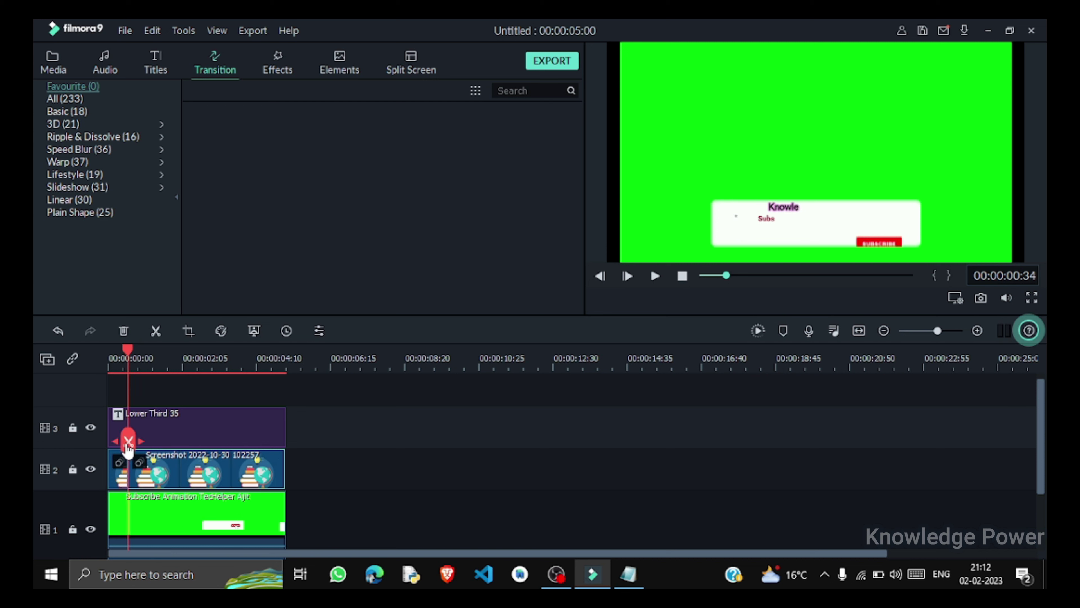
{"action": "left_click", "coordinate": [112, 417]}
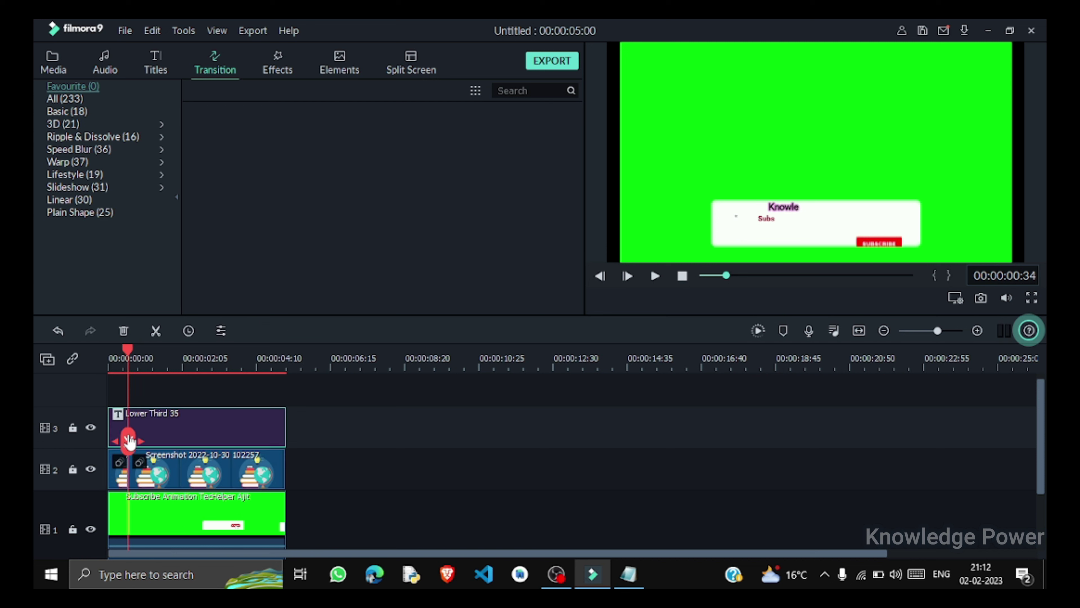
{"action": "left_click", "coordinate": [129, 441]}
{"action": "left_click", "coordinate": [117, 419]}
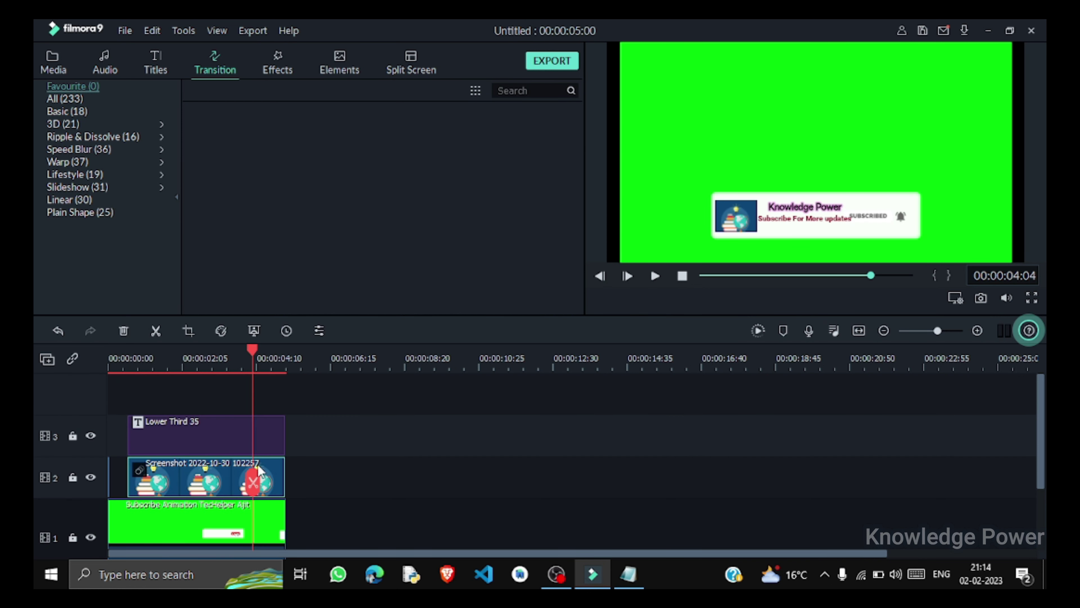
Cut the logo clip at 00:00:04:04 and the title clip at 00:00:04:05, deleting the portions after the cuts
{"action": "left_click", "coordinate": [254, 483]}
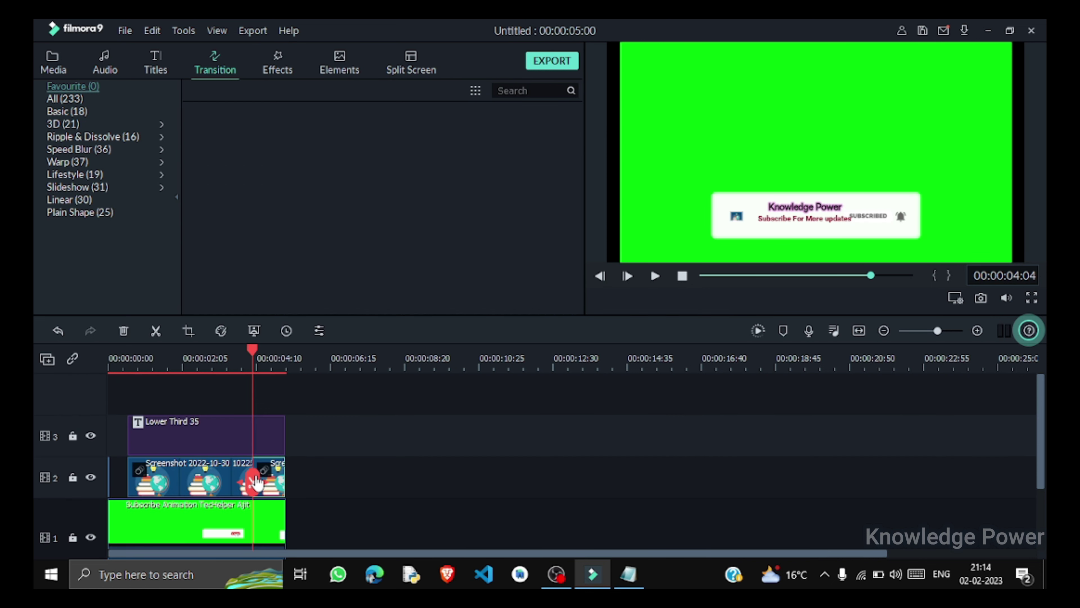
{"action": "left_click", "coordinate": [274, 478]}
{"action": "key", "text": "Delete"}
{"action": "left_click_drag", "start_coordinate": [253, 486], "coordinate": [253, 438]}
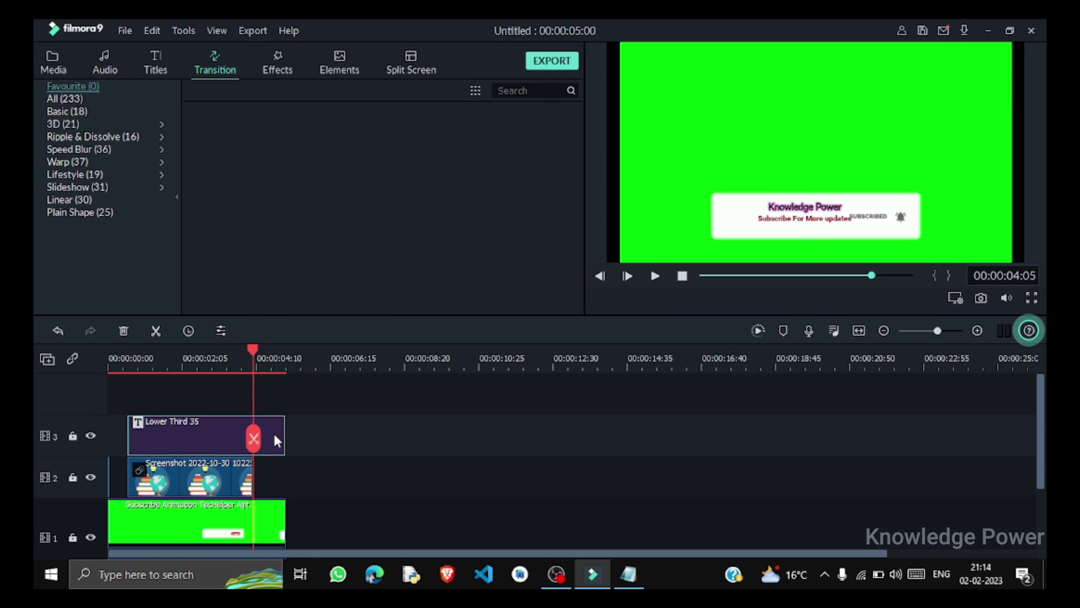
{"action": "left_click", "coordinate": [254, 438]}
{"action": "key", "text": "Delete"}
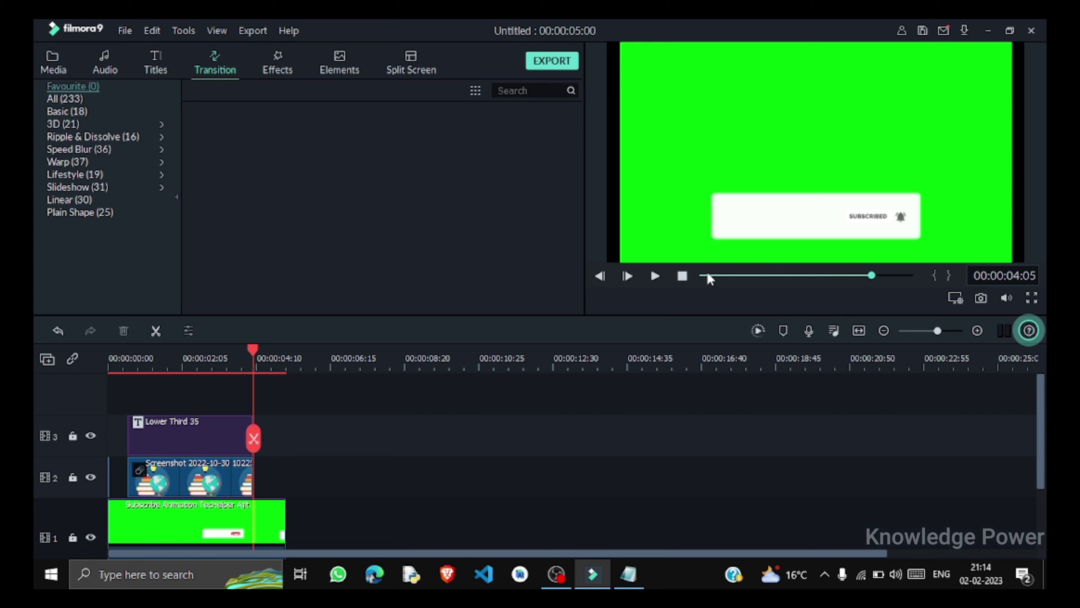
Remove the leftover sliver of the logo clip at the timeline start and play the whole animation to check it
{"action": "left_click", "coordinate": [108, 479]}
{"action": "key", "text": "space"}
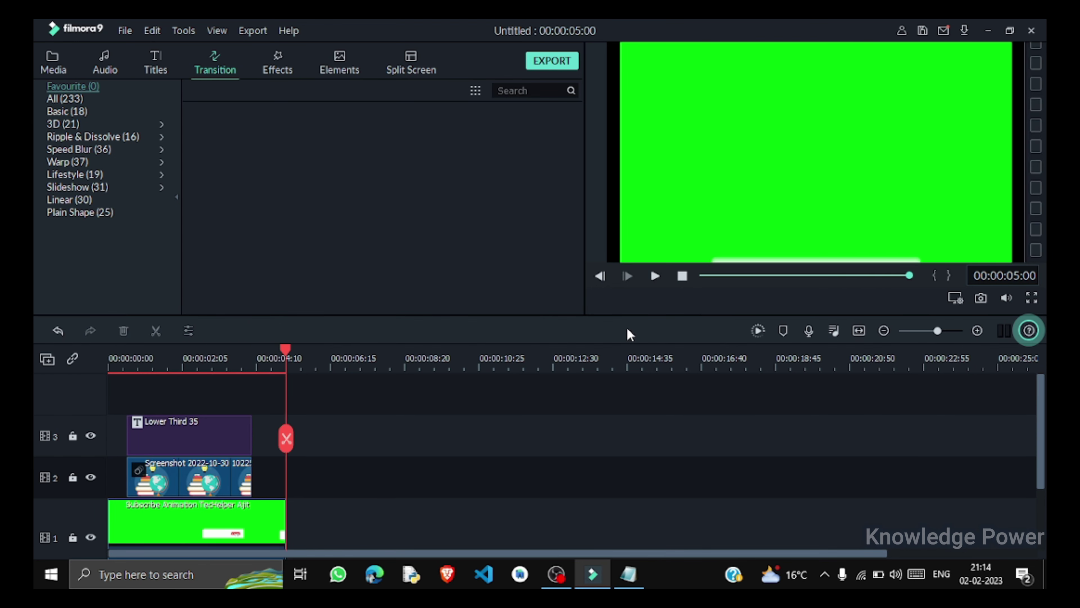
{"action": "key", "text": "Left"}
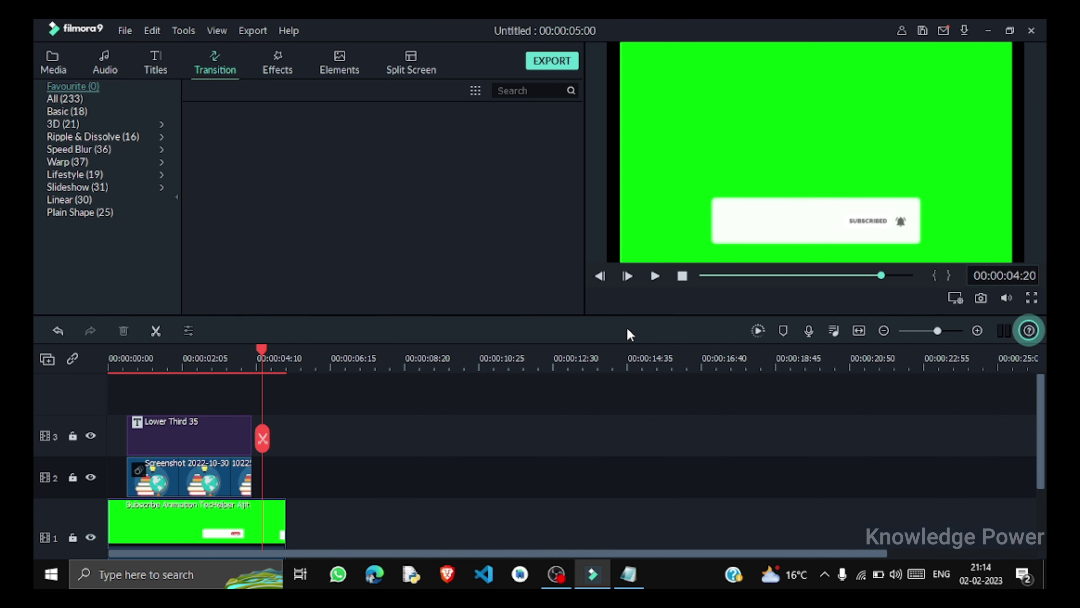
{"action": "key", "text": "Left"}
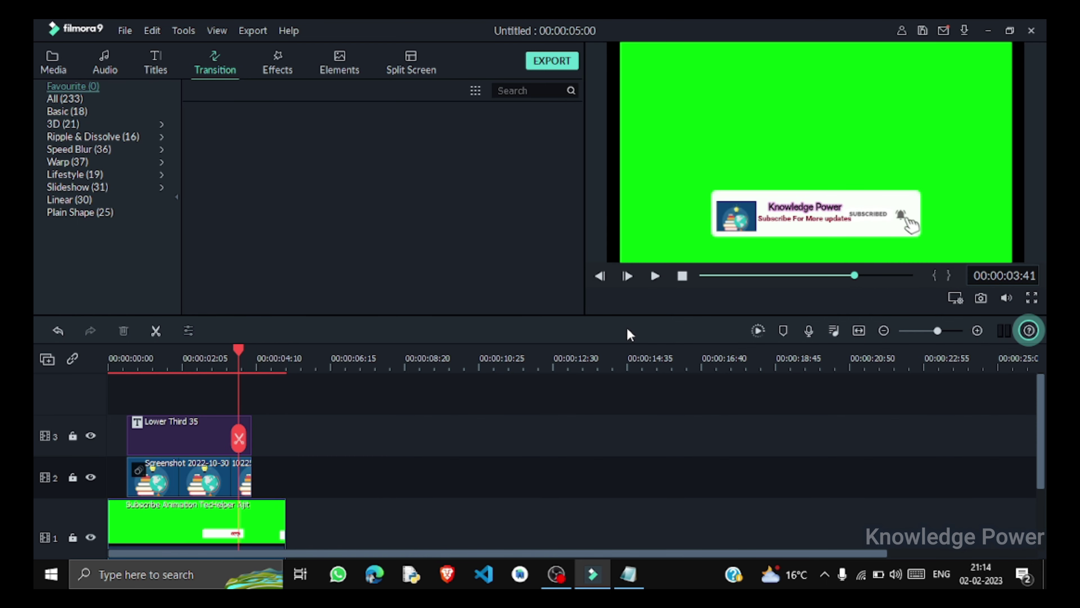
{"action": "key", "text": "Left"}
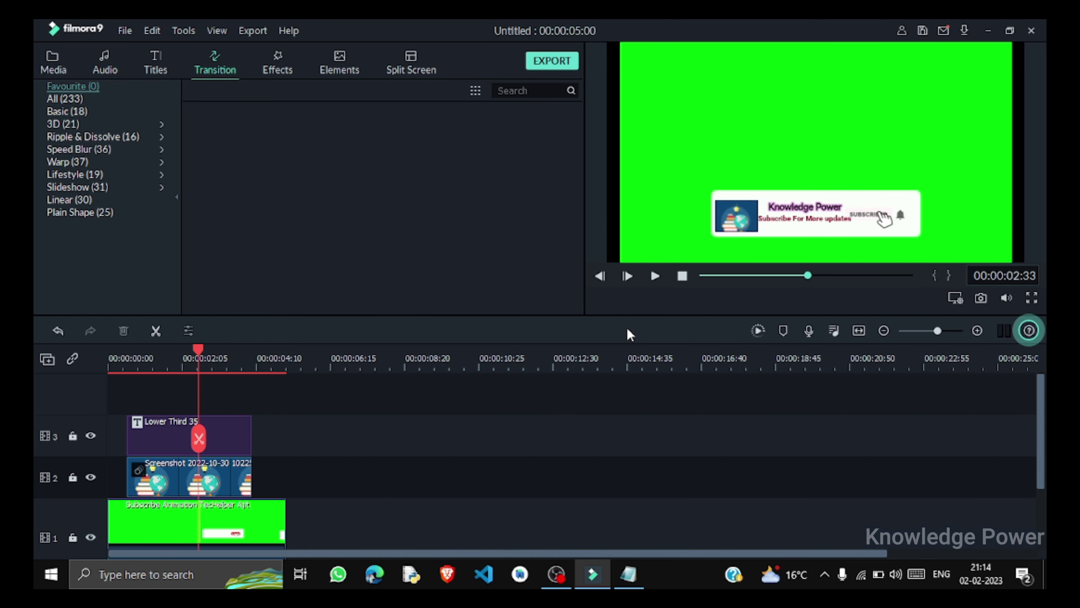
{"action": "left_click", "coordinate": [703, 275]}
{"action": "key", "text": "space"}
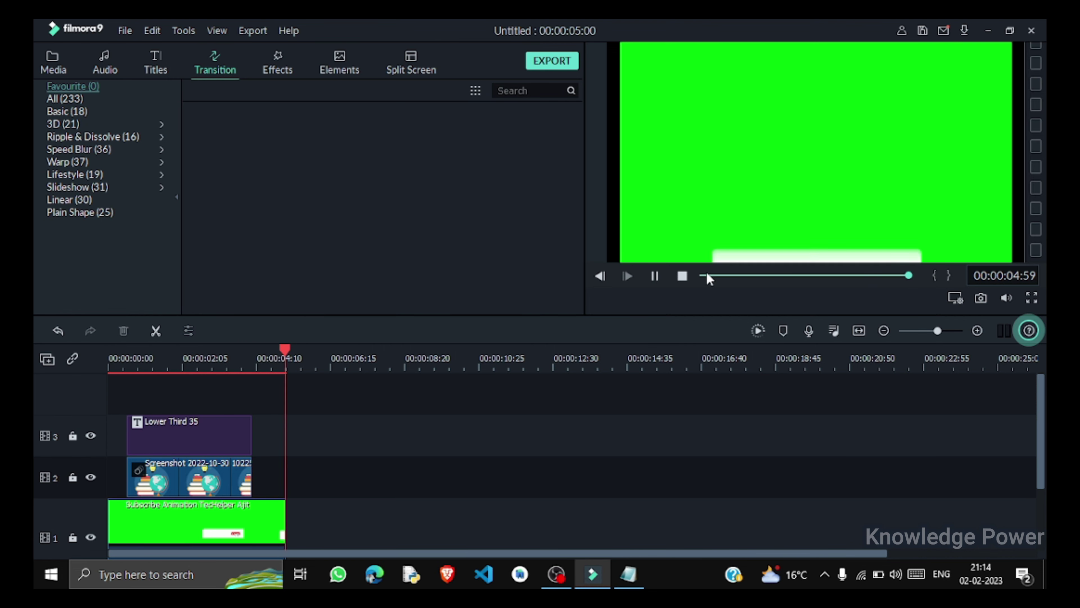
Switch to Notepad and complete the closing line "By this you can also create your own bell" with "subscribe pop up"
{"action": "key", "text": "alt+Tab"}
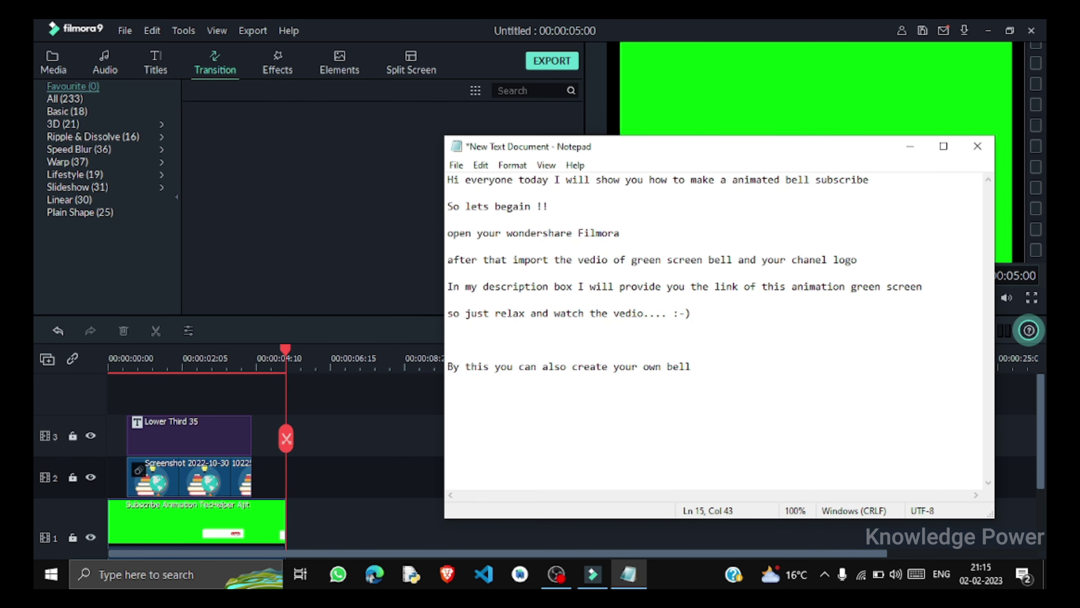
{"action": "type", "text": "subscribe pop up"}
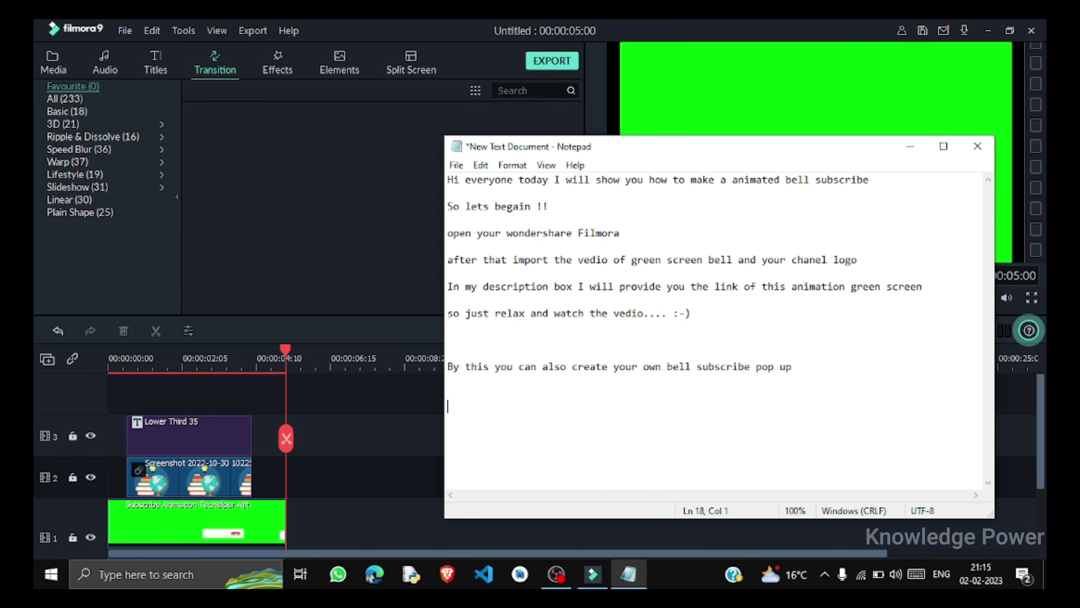
Add the line "now export your vedio" with a row of dots beneath it and blank lines below
{"action": "type", "text": "now export your vedio"}
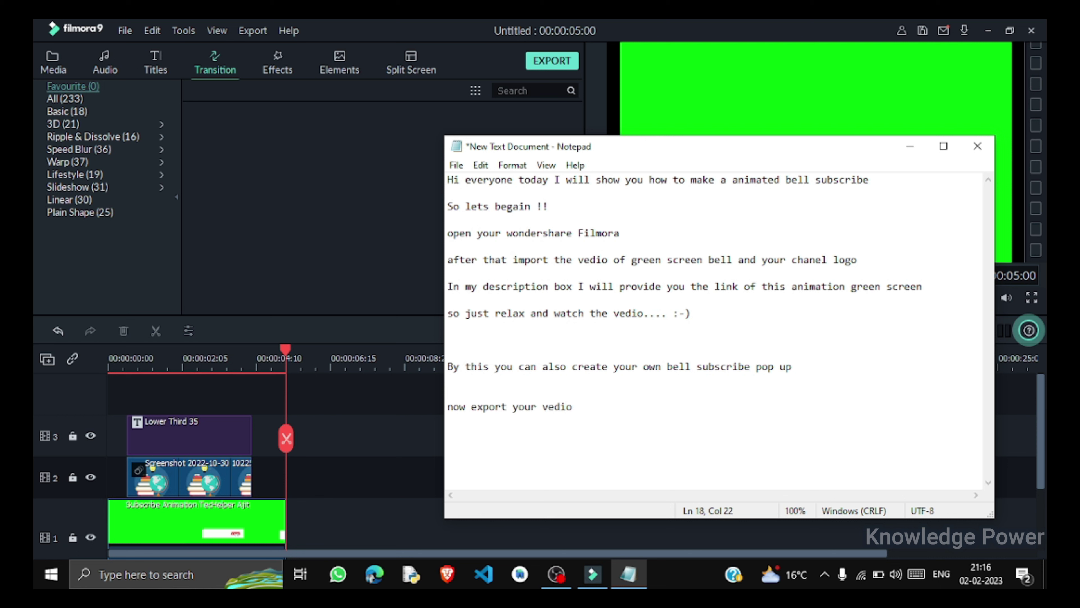
{"action": "key", "text": "Return"}
{"action": "key", "text": "BackSpace"}
{"action": "key", "text": "BackSpace"}
{"action": "type", "text": "................"}
{"action": "key", "text": "Return"}
{"action": "key", "text": "Return"}
{"action": "key", "text": "Return"}
Switch to Filmora and name the Apple TV 4K device export "Bell pop up"
{"action": "left_click", "coordinate": [421, 234]}
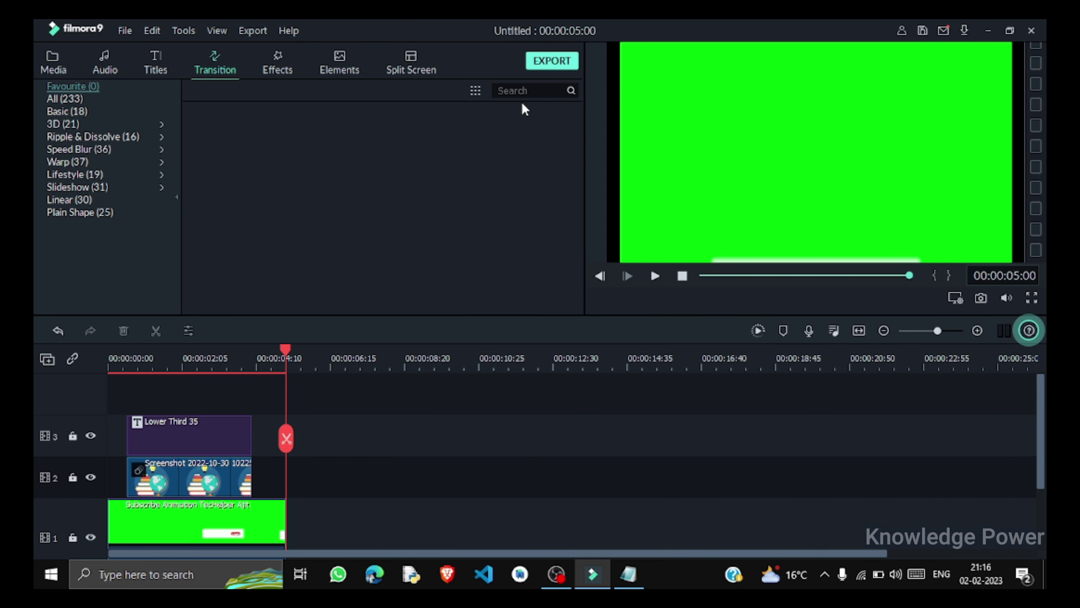
{"action": "left_click", "coordinate": [552, 60]}
{"action": "key", "text": "ctrl+a"}
{"action": "key", "text": "BackSpace"}
{"action": "type", "text": "Be"}
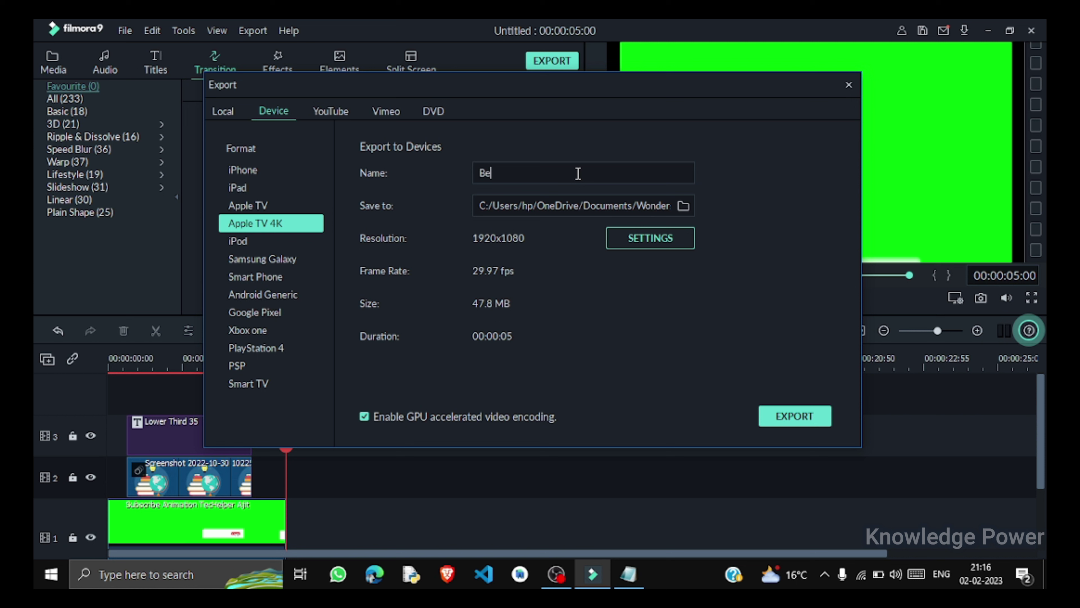
{"action": "type", "text": "ll pop up"}
Set the export's video resolution to 3840x2160 and its frame rate to 60 fps
{"action": "left_click", "coordinate": [638, 238]}
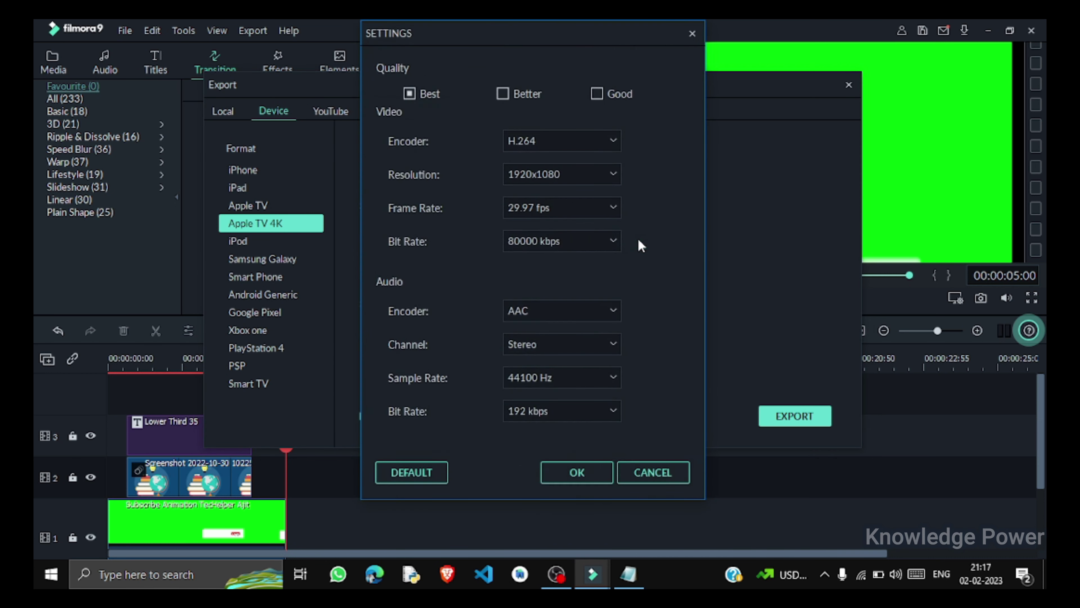
{"action": "left_click", "coordinate": [609, 177]}
{"action": "left_click", "coordinate": [570, 307]}
{"action": "left_click", "coordinate": [566, 208]}
{"action": "left_click", "coordinate": [548, 344]}
{"action": "left_click", "coordinate": [548, 344]}
{"action": "left_click", "coordinate": [594, 270]}
{"action": "left_click", "coordinate": [578, 473]}
Start exporting the video, cancel the rendering and close the Export window
{"action": "left_click", "coordinate": [781, 416]}
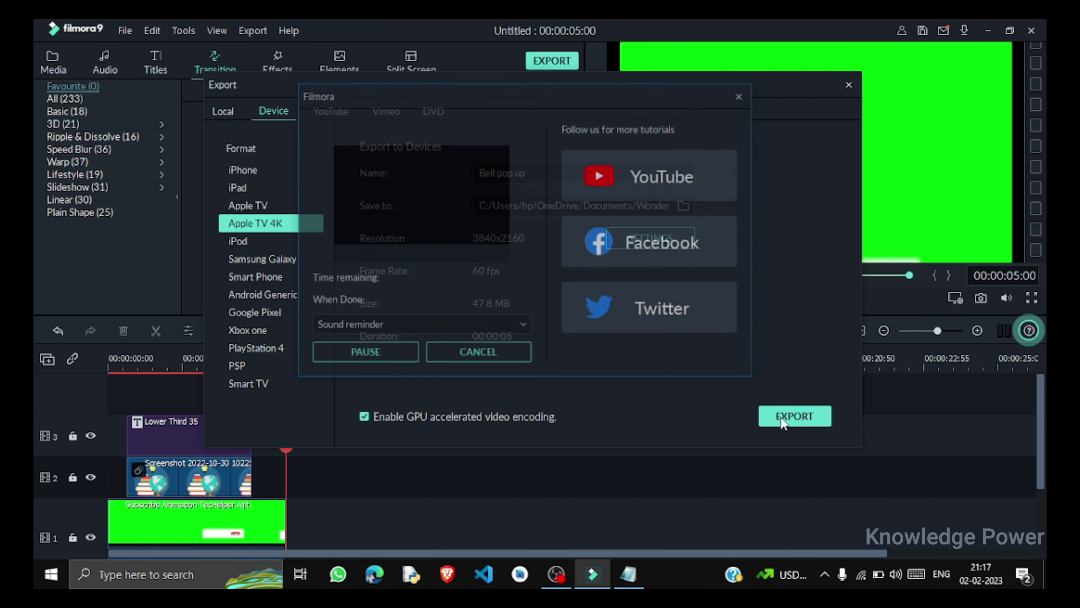
{"action": "left_click", "coordinate": [512, 352]}
{"action": "left_click", "coordinate": [591, 247]}
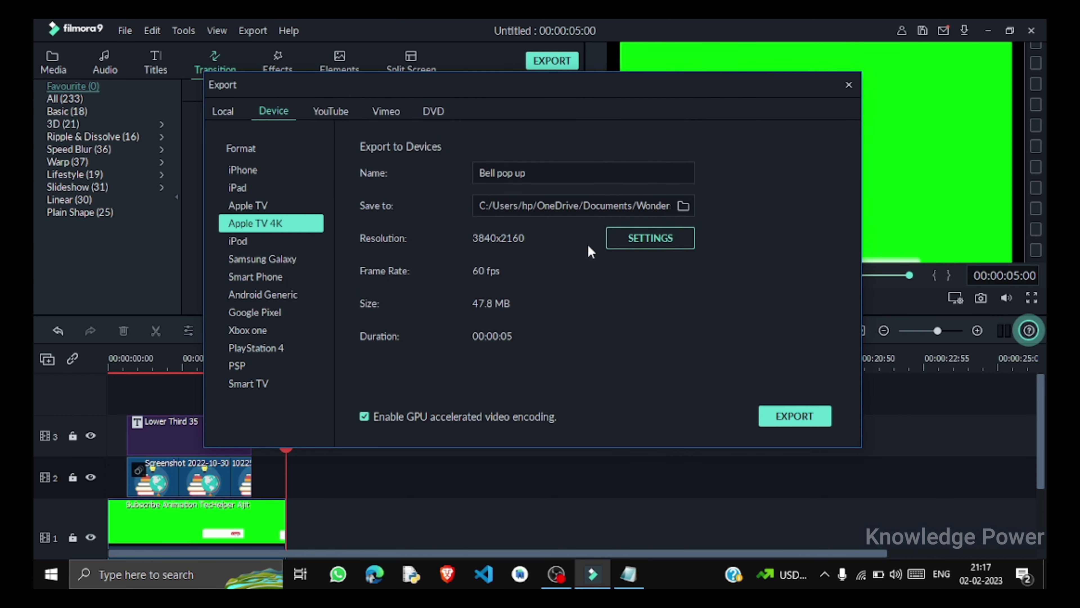
{"action": "left_click", "coordinate": [849, 86]}
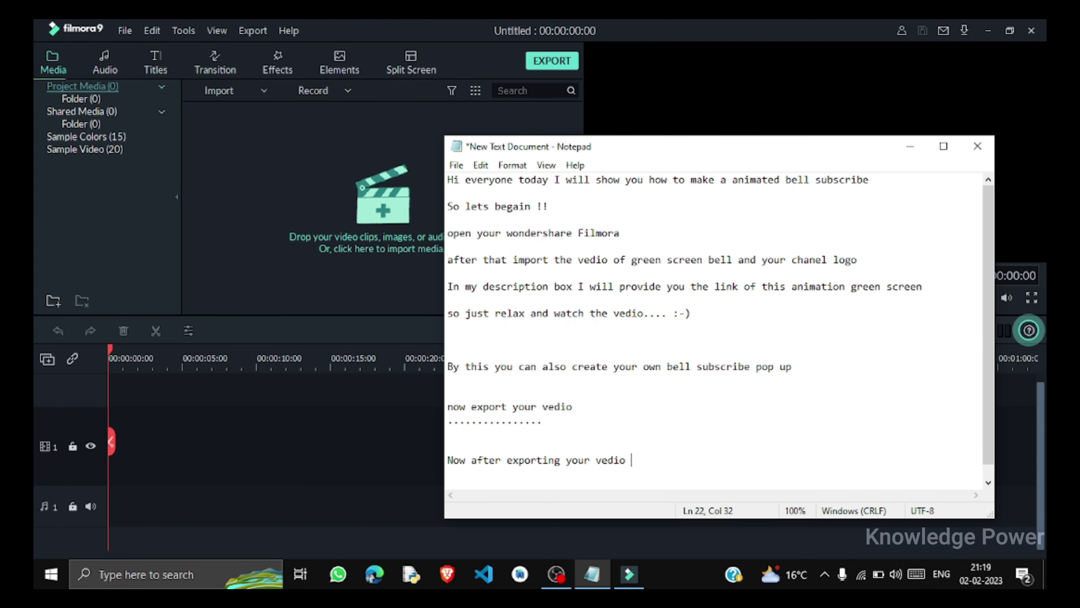
In Notepad, complete the line "Now after exporting your vedio" with "let's use it in our vedio....."
{"action": "type", "text": "let;s"}
{"action": "type", "text": "'s"}
{"action": "type", "text": " usd"}
{"action": "type", "text": " it in"}
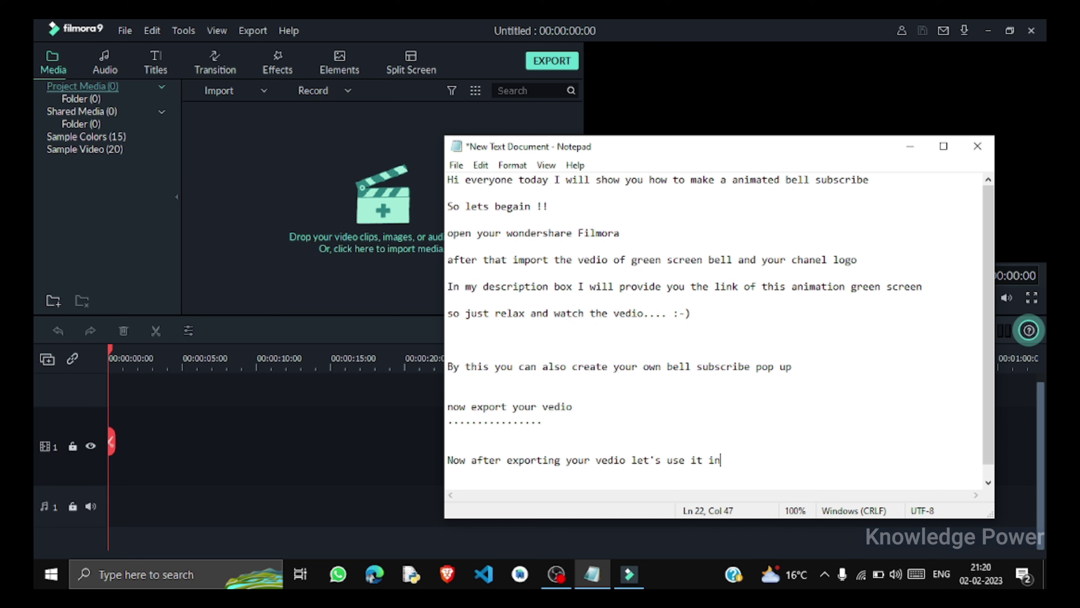
{"action": "type", "text": " our vedio....."}
Switch to Filmora, import "badminton intro" and place it at the start of track 1, dismissing the prompt to match project settings
{"action": "left_click", "coordinate": [255, 278]}
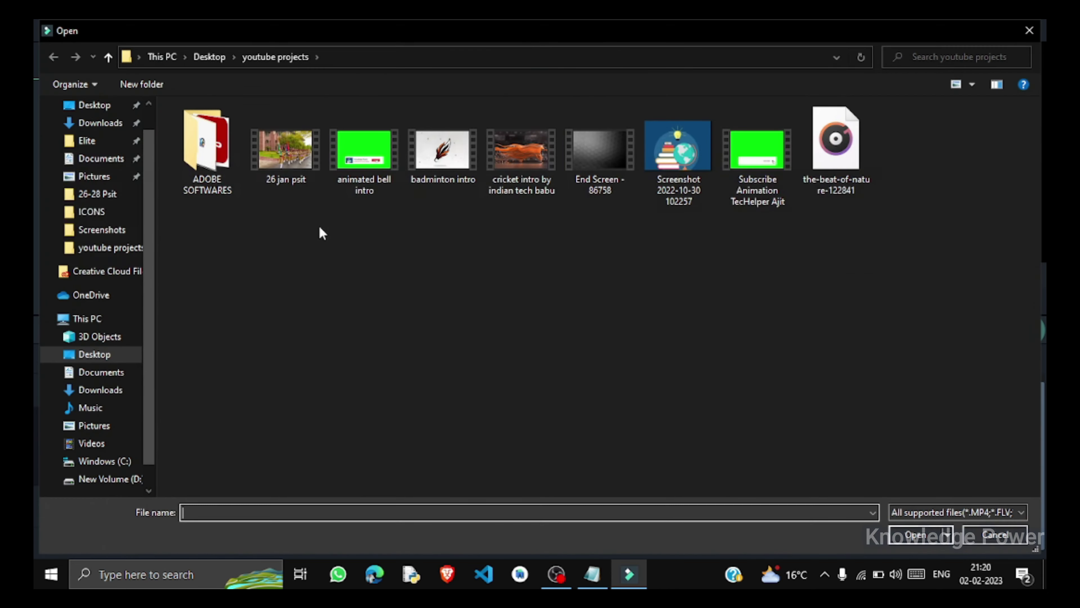
{"action": "double_click", "coordinate": [441, 136]}
{"action": "left_click_drag", "start_coordinate": [250, 148], "coordinate": [118, 422]}
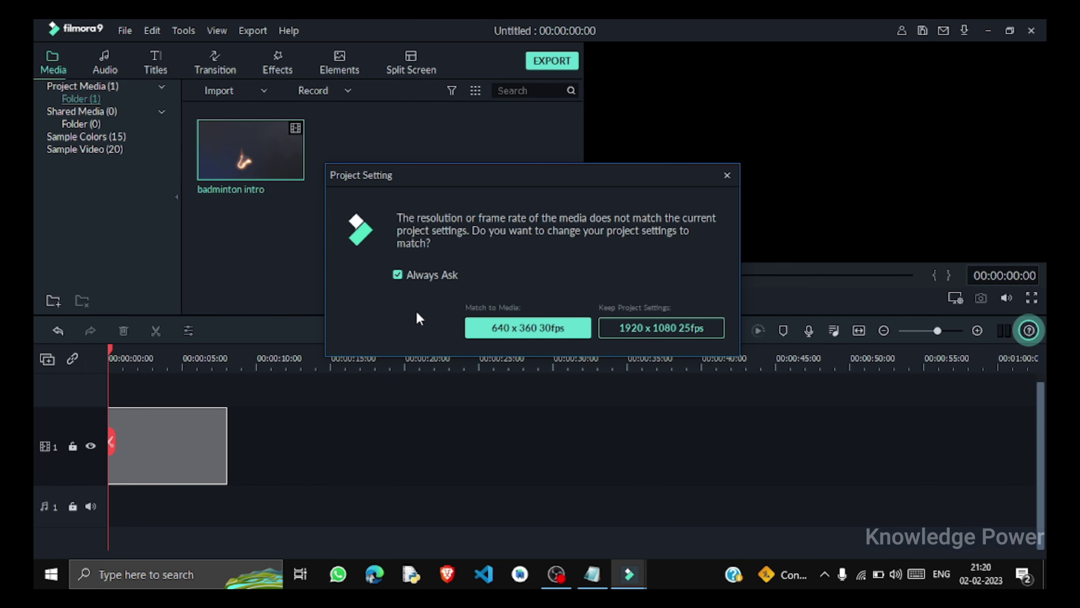
{"action": "left_click", "coordinate": [727, 175]}
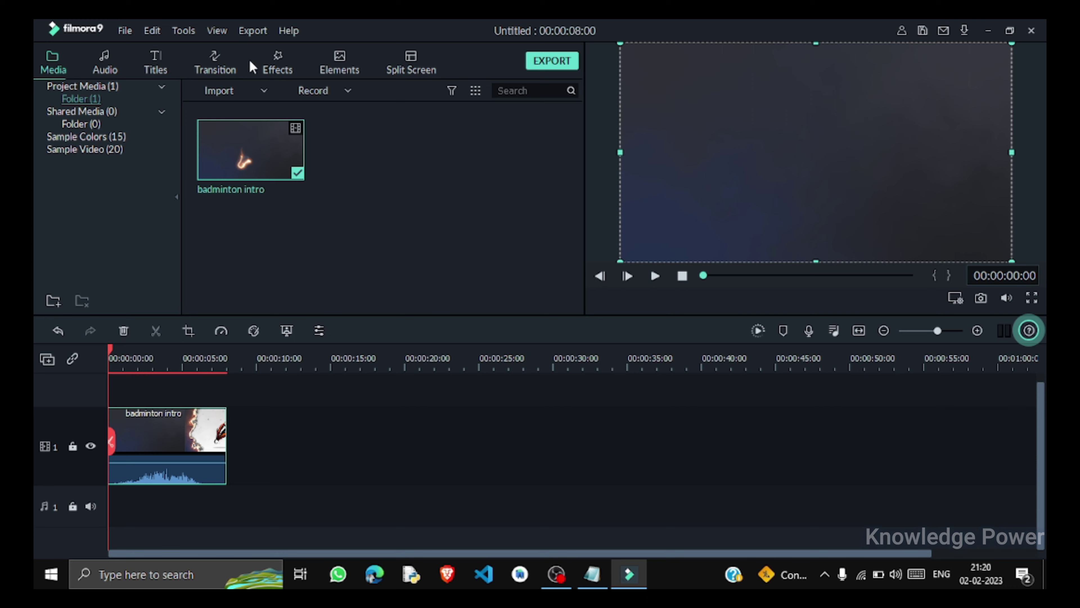
Set the project resolution to 4096 x 2160 (DCI 4k) and the frame rate to 60 fps
{"action": "left_click", "coordinate": [125, 30]}
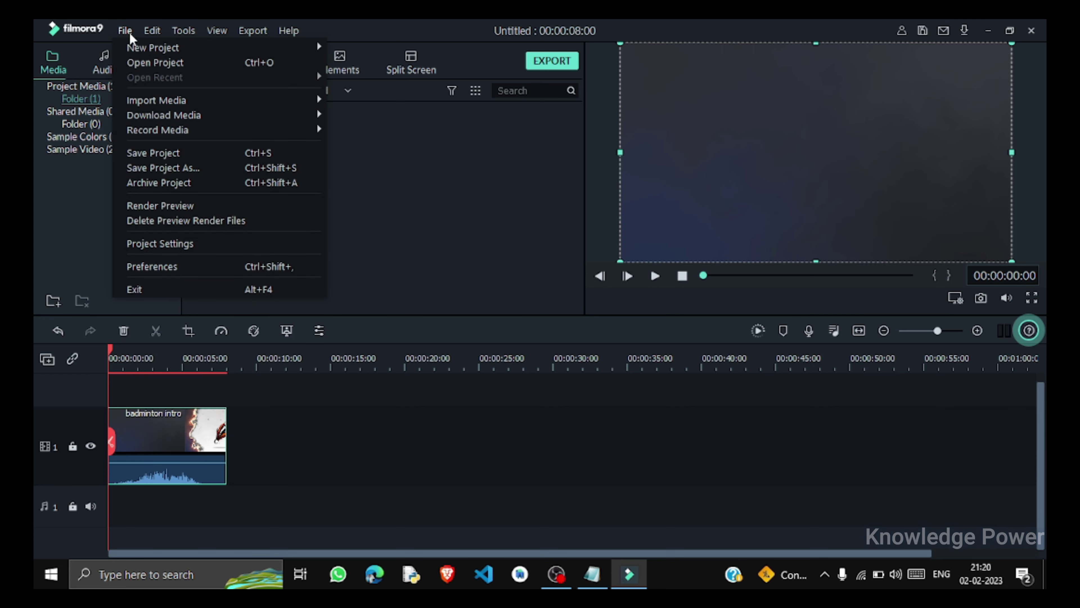
{"action": "left_click", "coordinate": [166, 246]}
{"action": "left_click", "coordinate": [484, 238]}
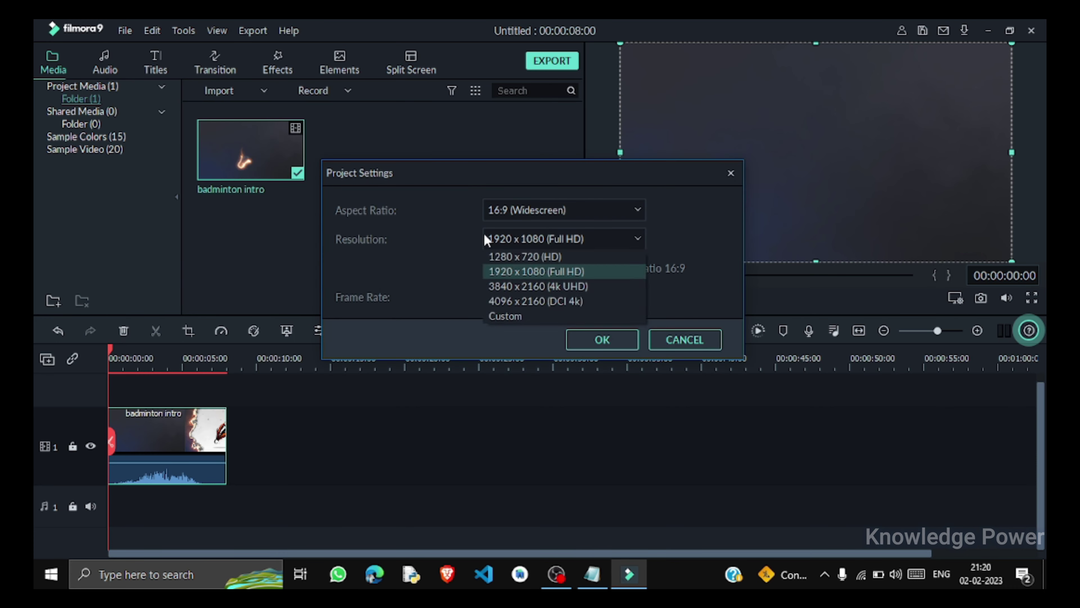
{"action": "left_click", "coordinate": [516, 302]}
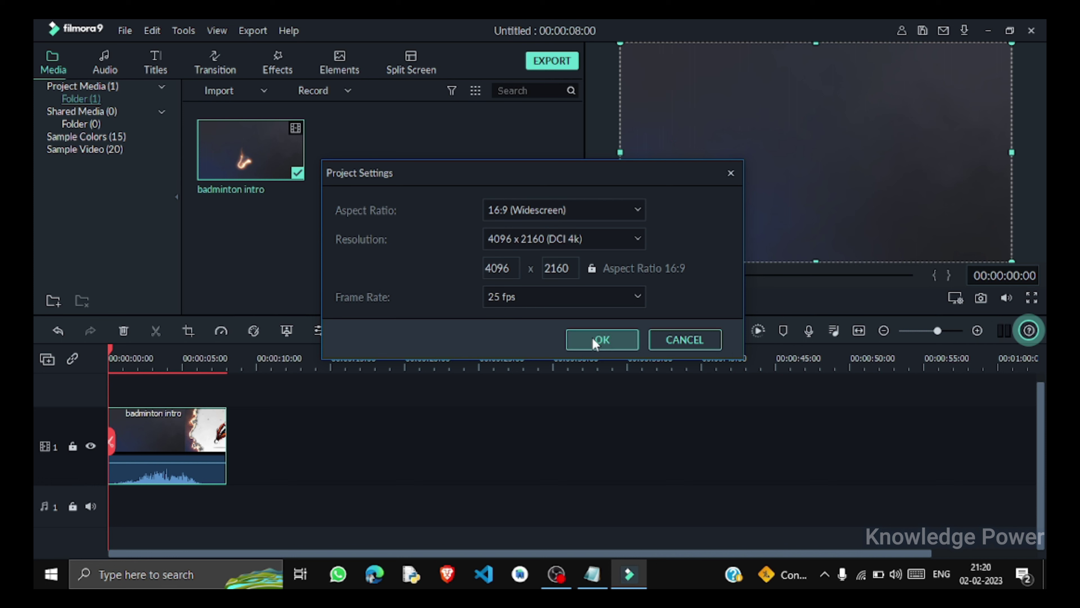
{"action": "left_click", "coordinate": [612, 304]}
{"action": "left_click", "coordinate": [564, 409]}
{"action": "left_click", "coordinate": [596, 296]}
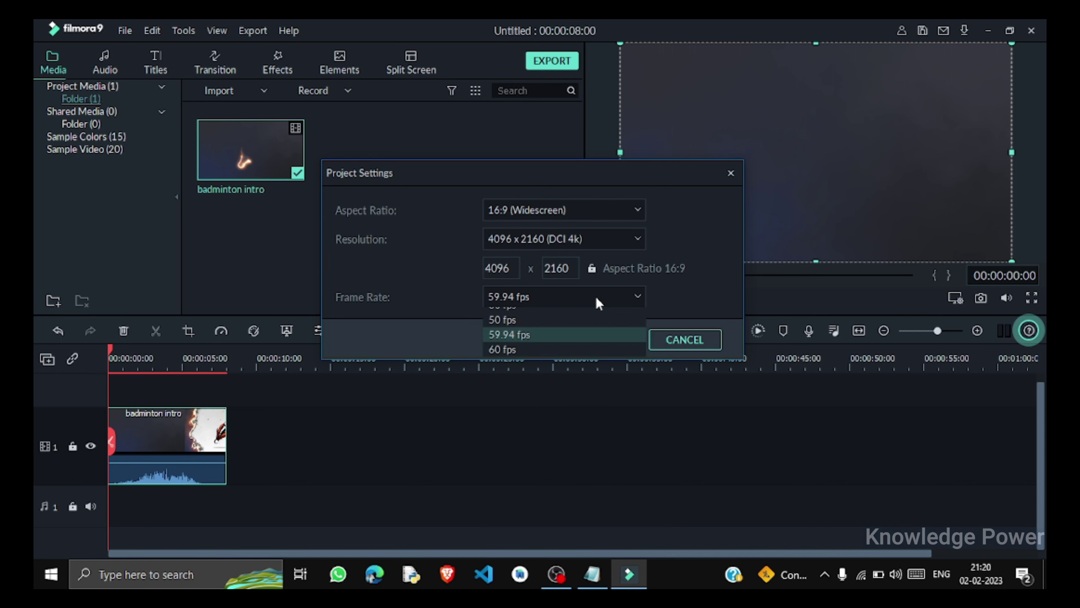
{"action": "left_click", "coordinate": [545, 419]}
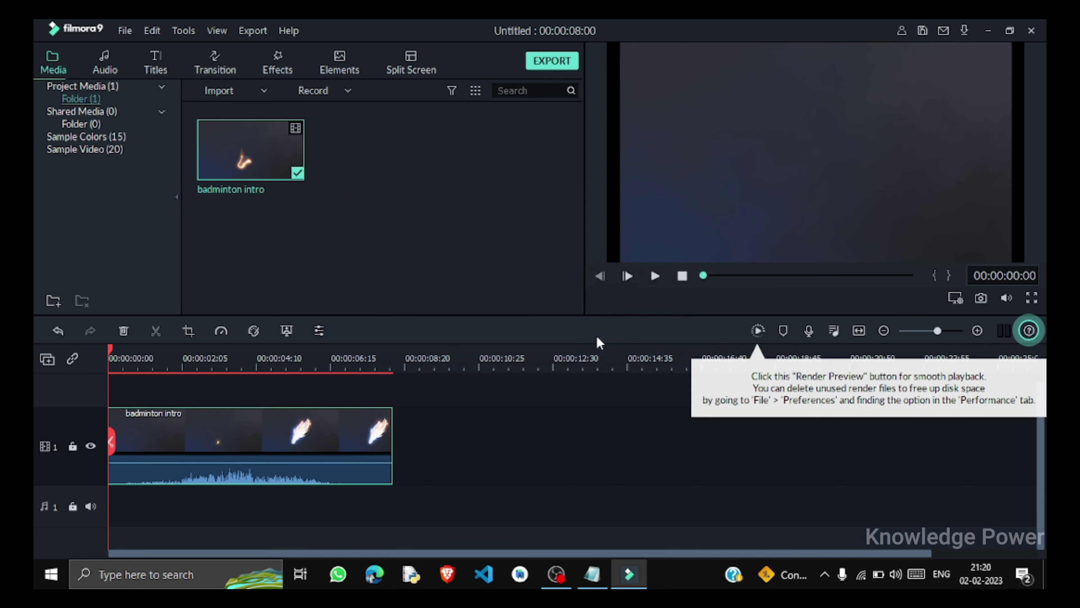
{"action": "left_click", "coordinate": [596, 336]}
Import "animated bell intro" with proxy files enabled and place it on track 2 above the badminton intro
{"action": "left_click", "coordinate": [246, 91]}
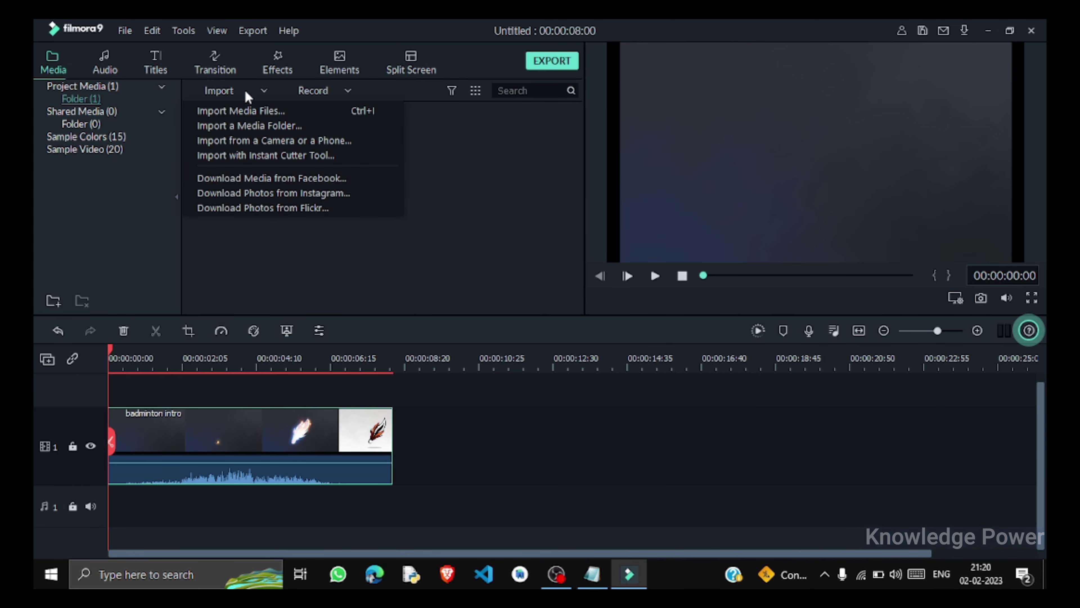
{"action": "left_click", "coordinate": [240, 111]}
{"action": "left_click", "coordinate": [365, 149]}
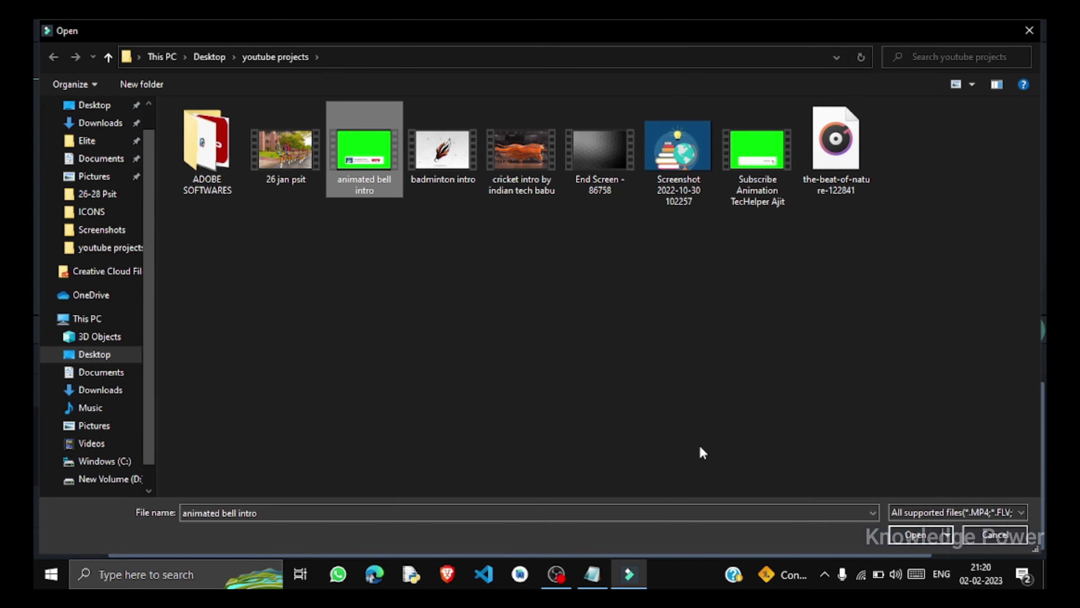
{"action": "left_click", "coordinate": [916, 535]}
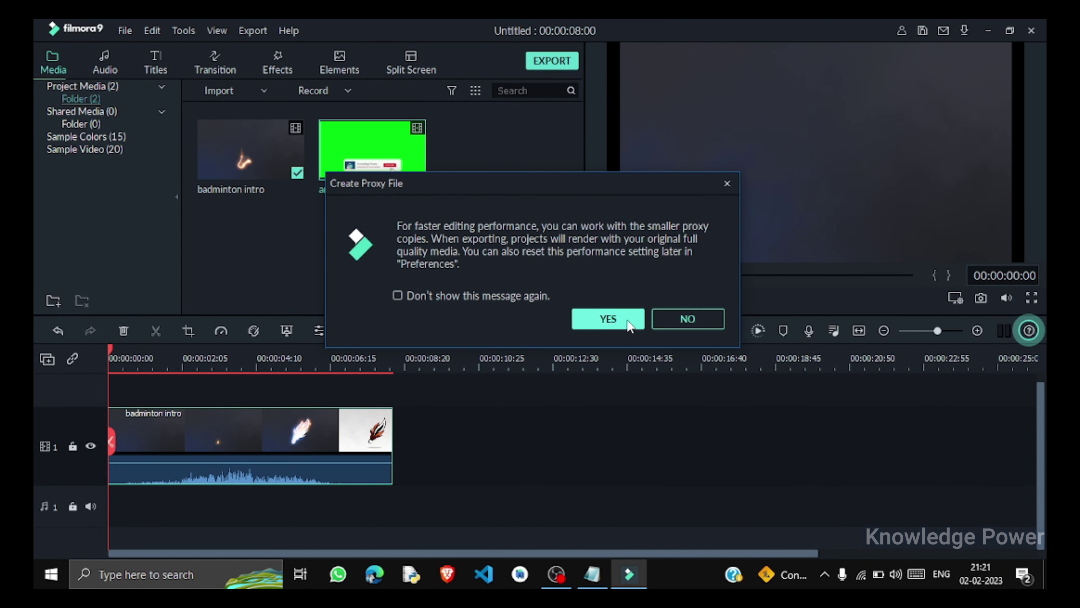
{"action": "left_click", "coordinate": [633, 326]}
Play the overlaid clips and shift the animated bell intro clip to start at about 00:00:01:35
{"action": "key", "text": "space"}
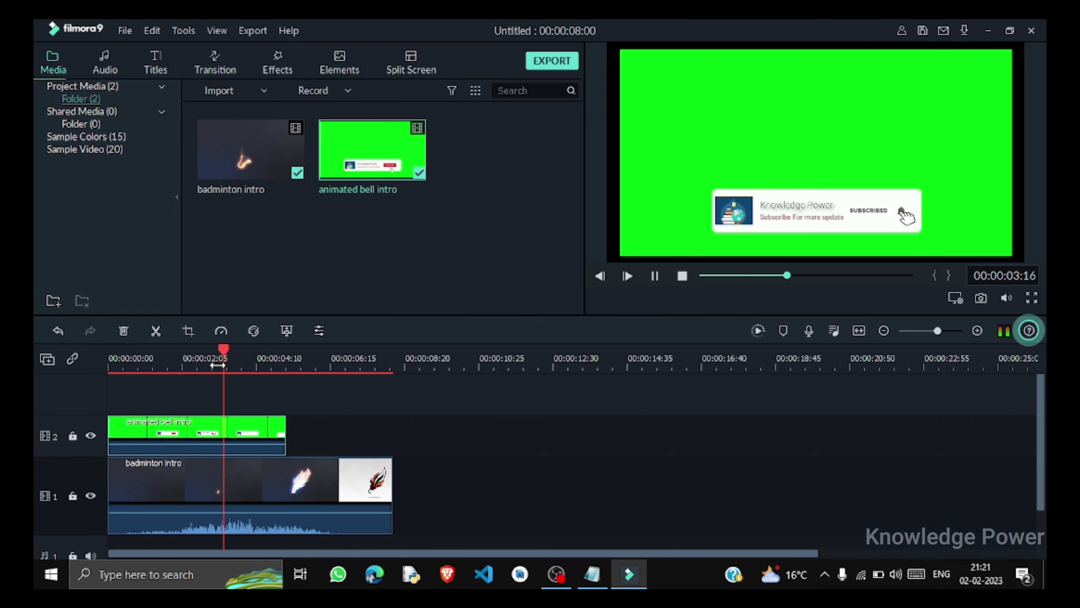
{"action": "key", "text": "space"}
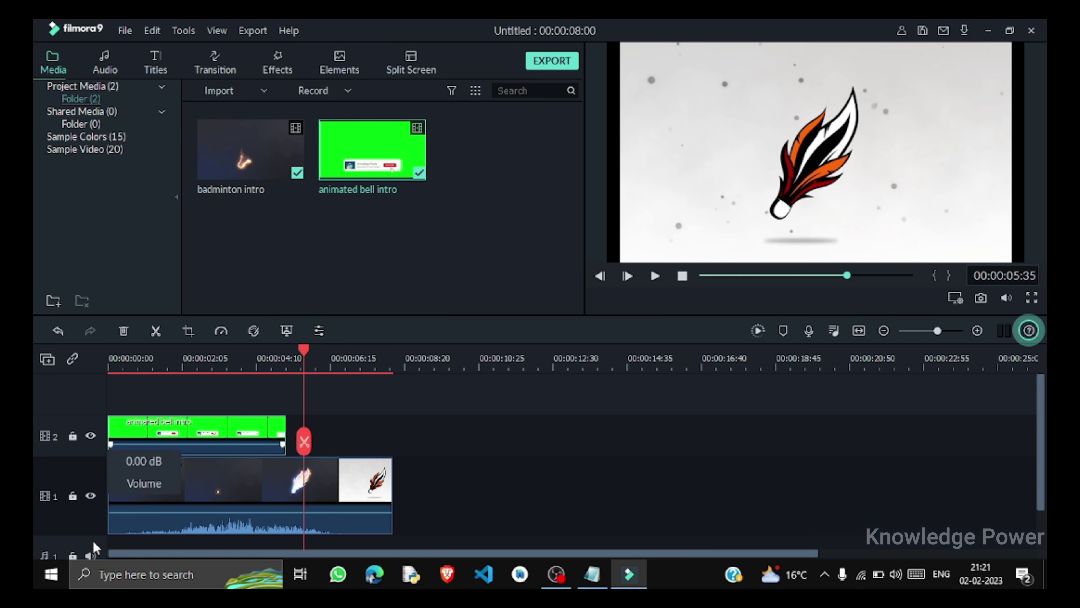
{"action": "left_click", "coordinate": [73, 494]}
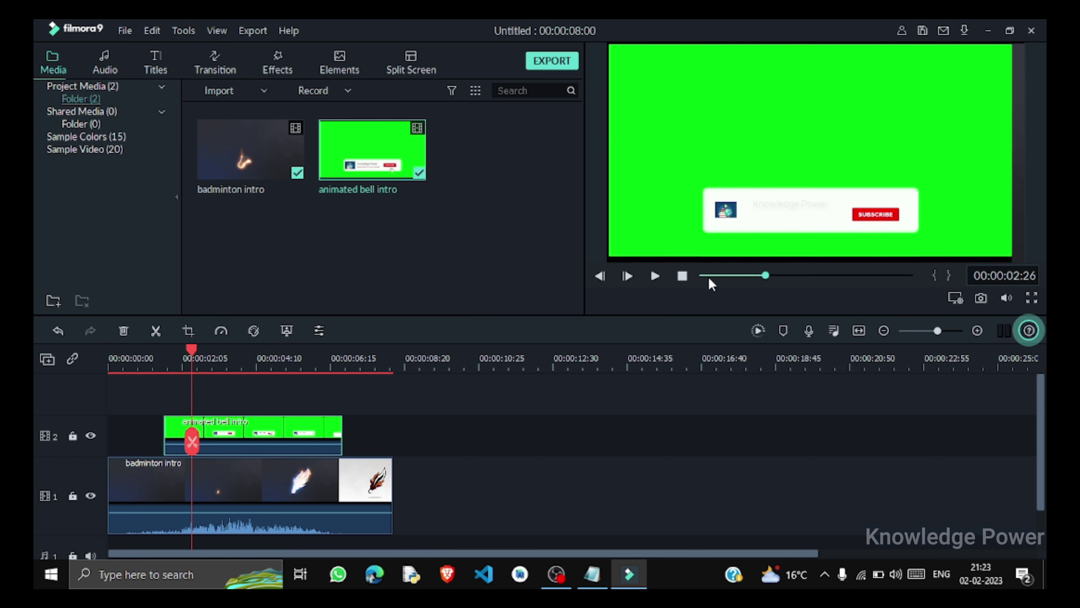
Play the timeline from near its start to check the bell clip's timing over the badminton intro
{"action": "left_click", "coordinate": [709, 277]}
{"action": "key", "text": "space"}
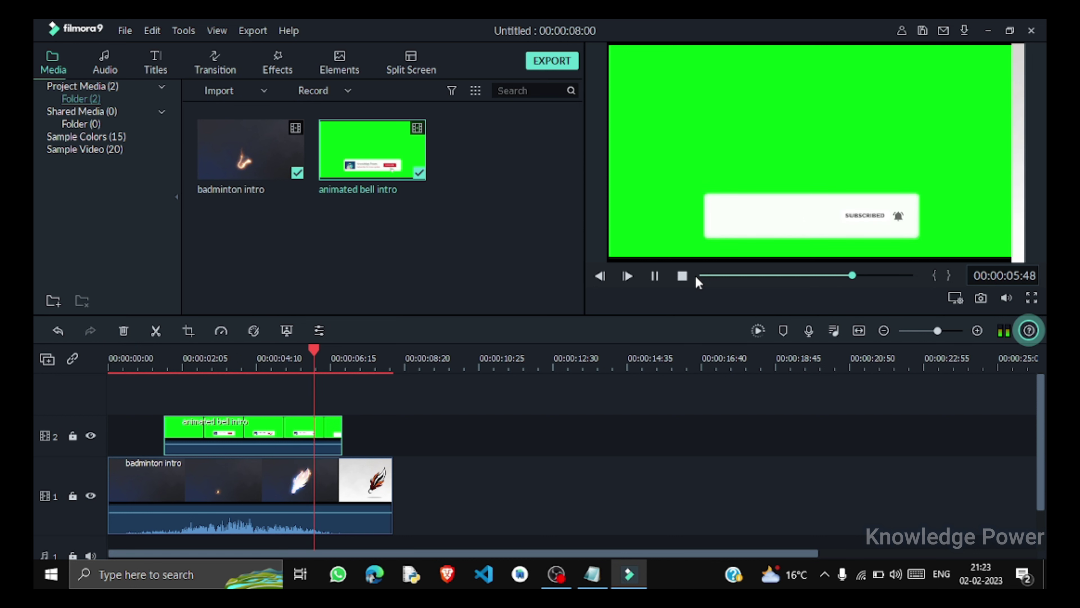
{"action": "key", "text": "space"}
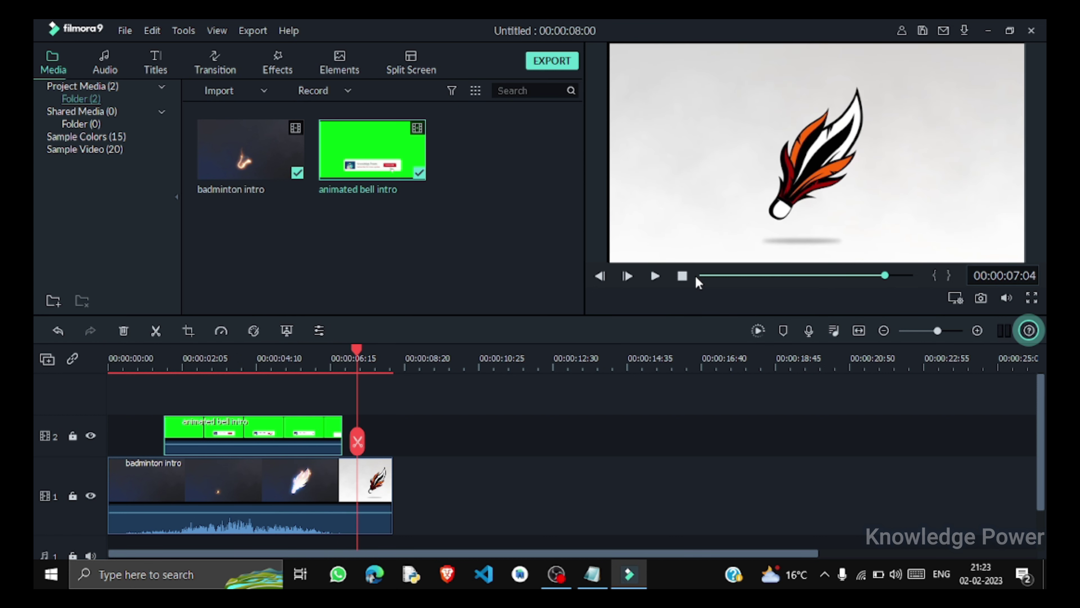
Enable Chroma Key on the animated bell intro clip to remove its green background
{"action": "double_click", "coordinate": [268, 437]}
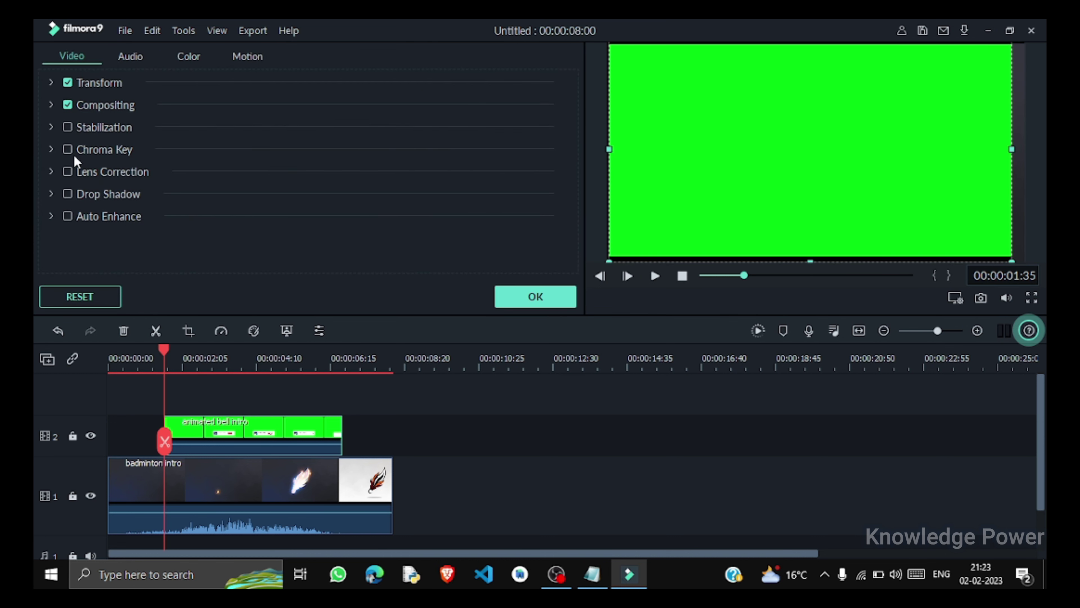
{"action": "left_click", "coordinate": [69, 148]}
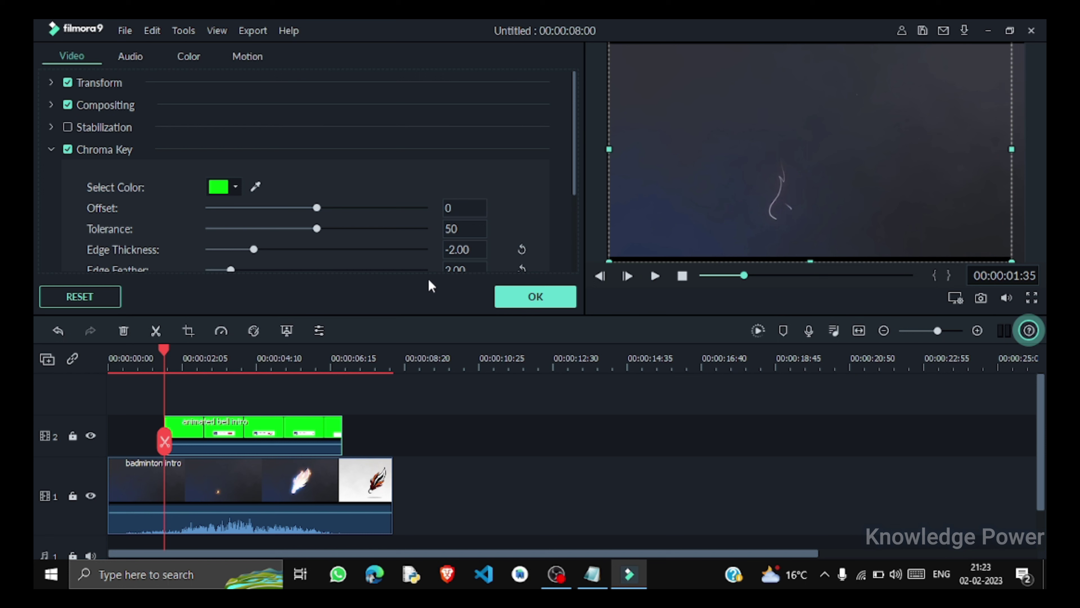
{"action": "left_click", "coordinate": [533, 298]}
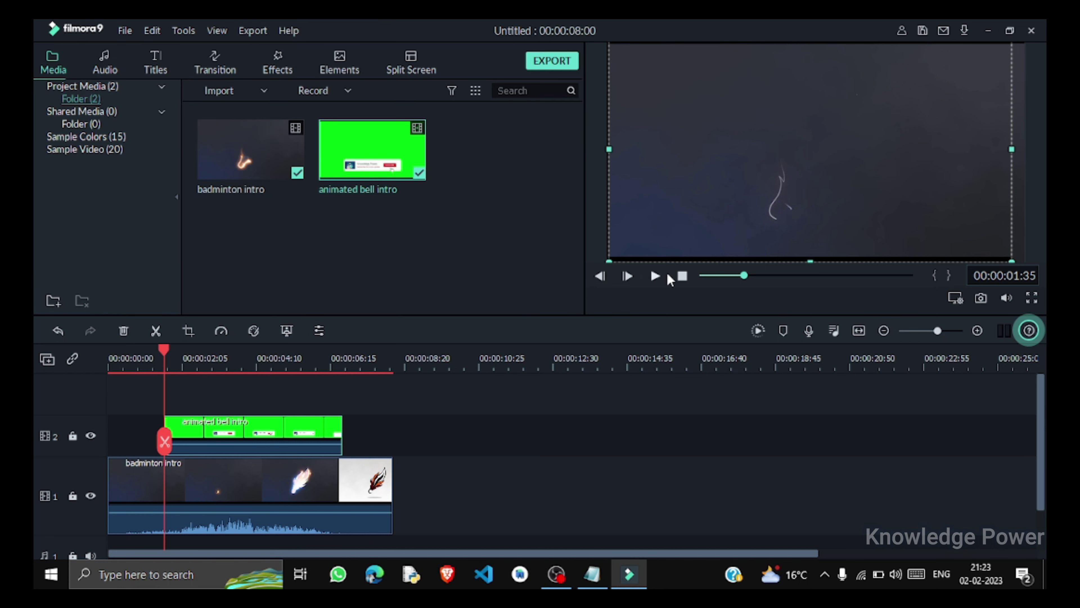
Play the timeline from near its start and again from about 00:00:02:49 to check the keyed bell pop-up
{"action": "left_click", "coordinate": [708, 274]}
{"action": "key", "text": "space"}
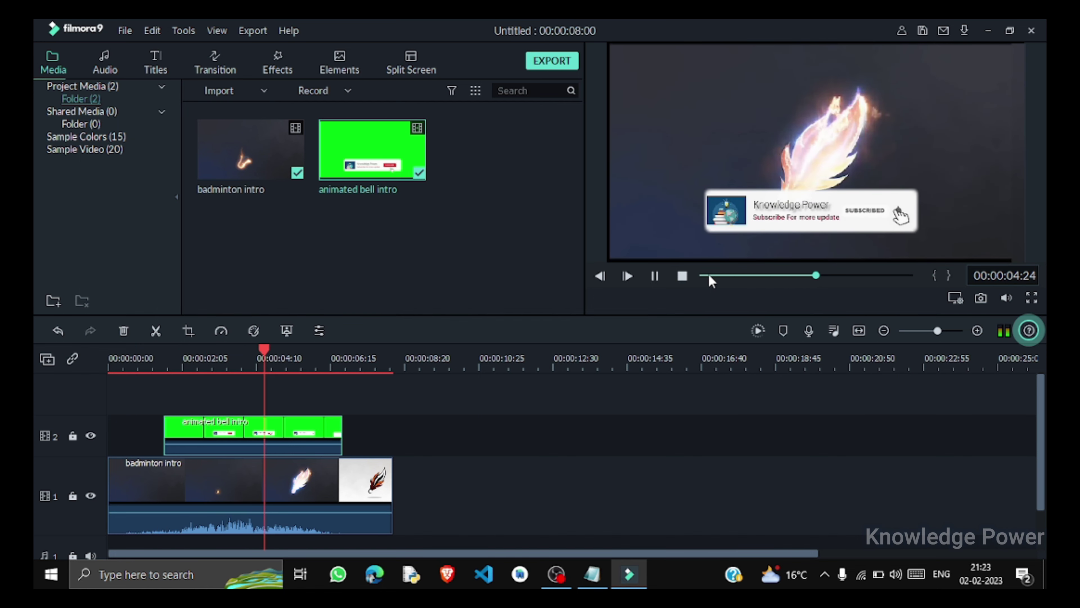
{"action": "key", "text": "space"}
{"action": "key", "text": "space"}
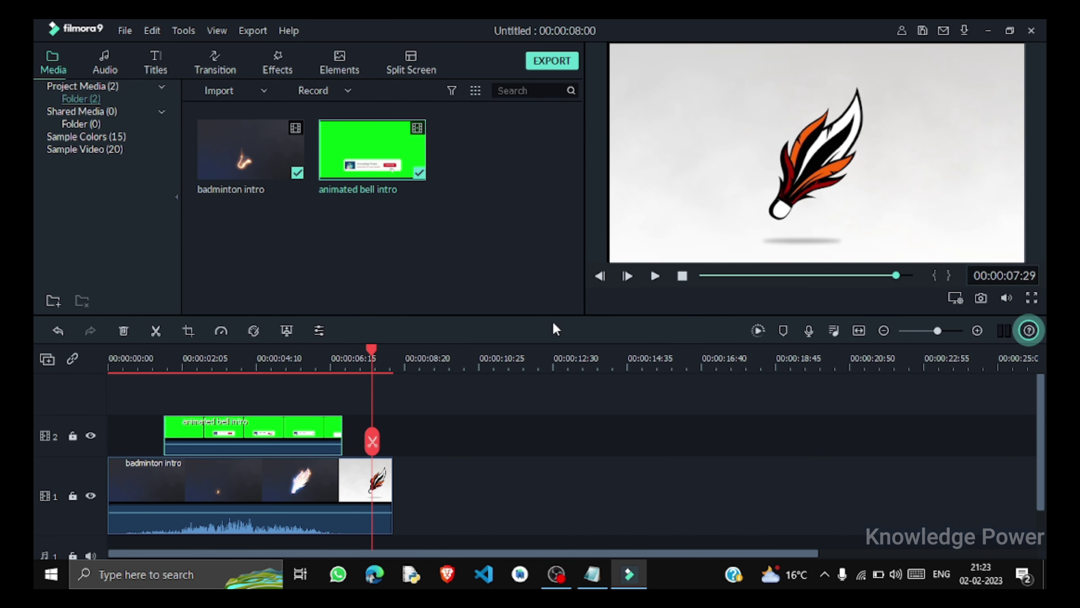
{"action": "left_click", "coordinate": [777, 277]}
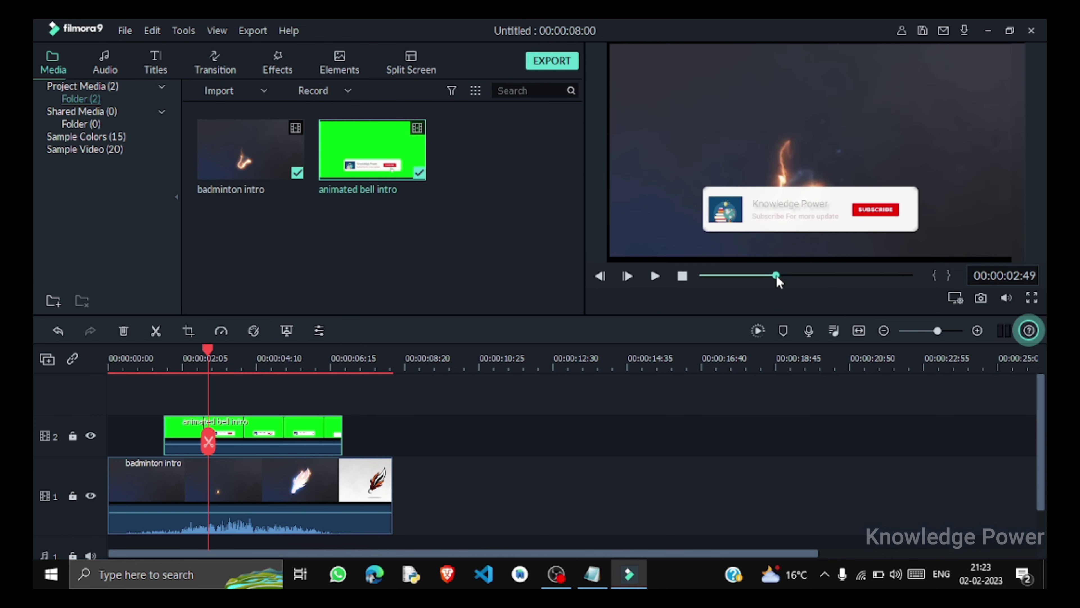
{"action": "key", "text": "space"}
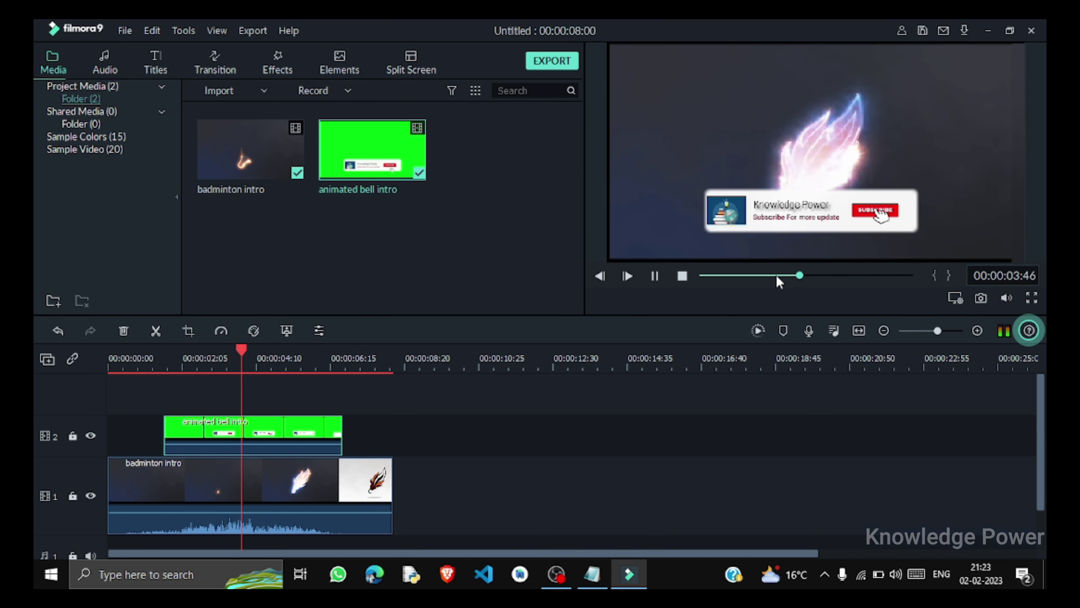
Switch to Notepad and extend the last line with "I hope you will implement this in your vedio better"
{"action": "key", "text": "alt+Tab"}
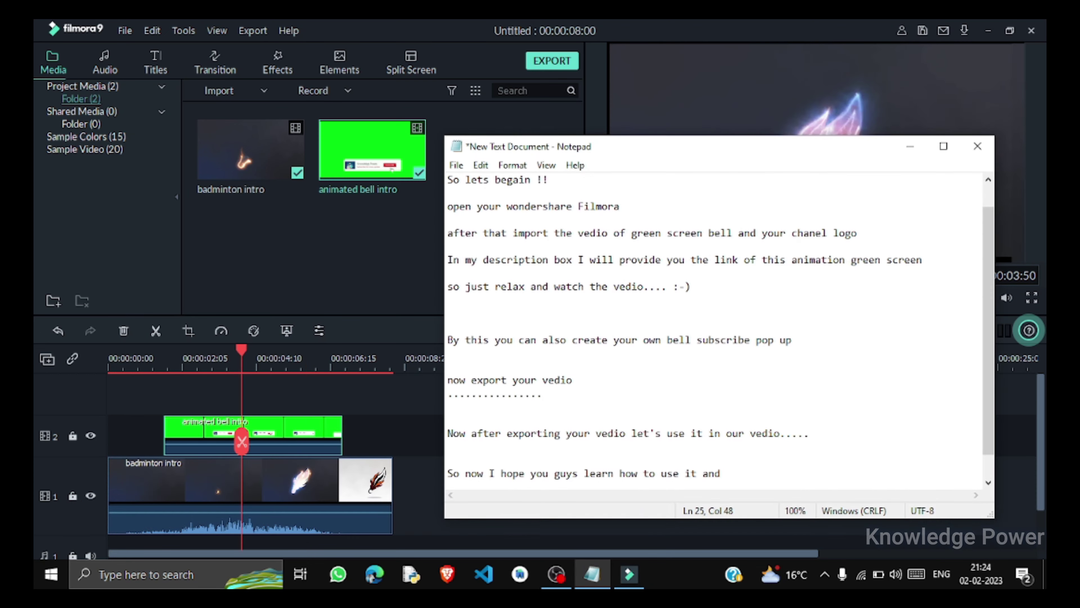
{"action": "type", "text": "hope you"}
{"action": "type", "text": " will imp"}
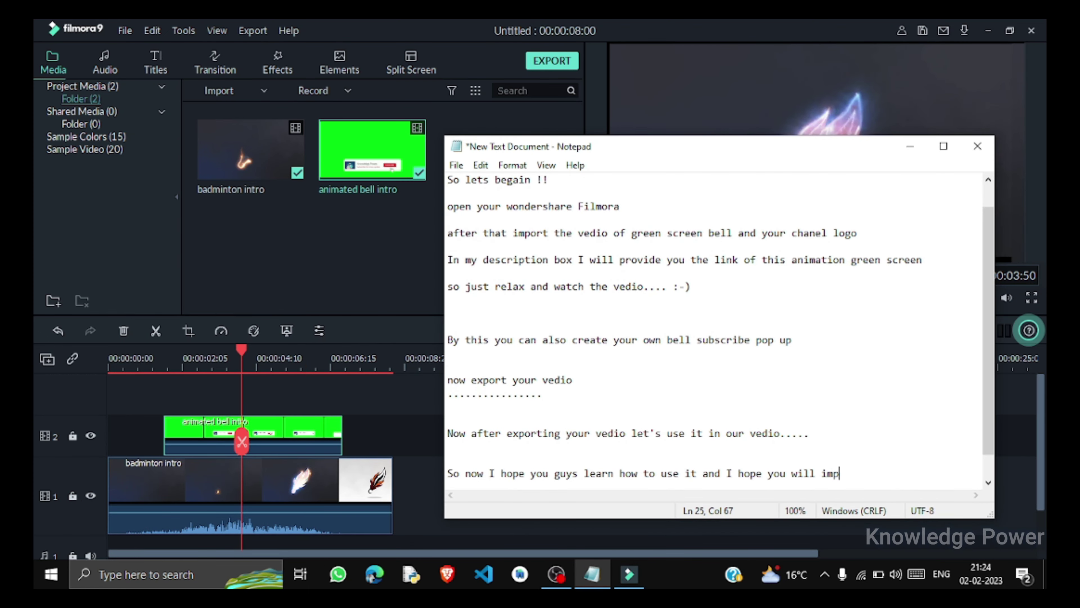
{"action": "type", "text": "lement this in your vedio be"}
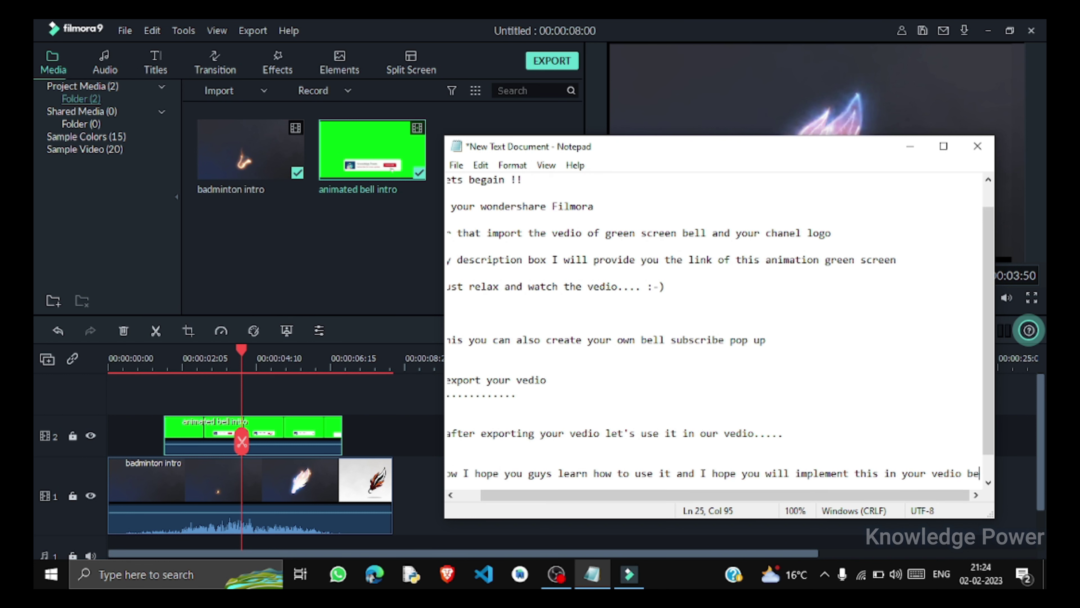
{"action": "type", "text": "tter than"}
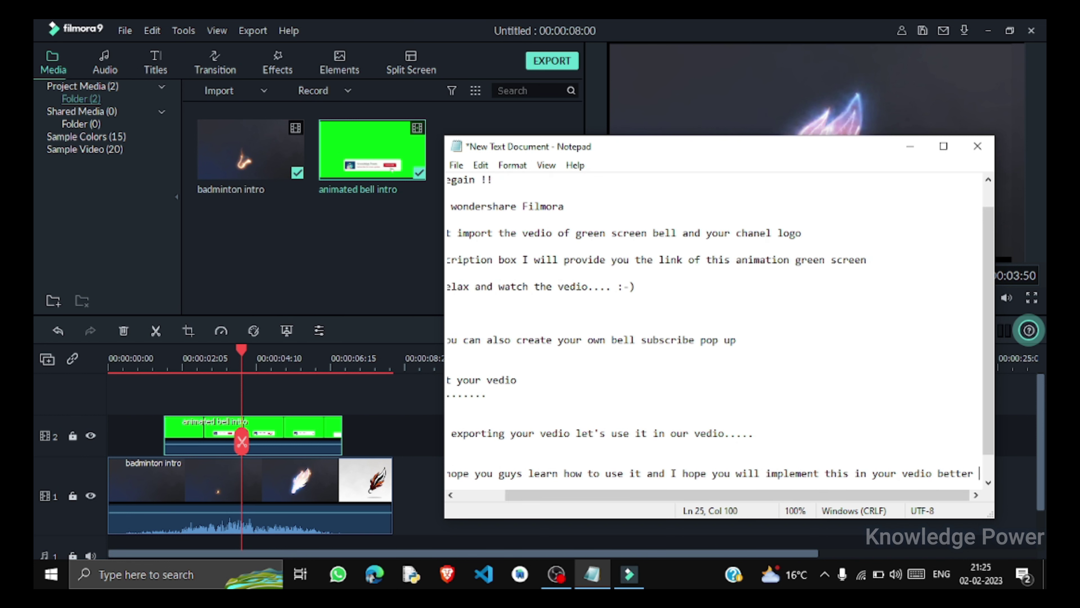